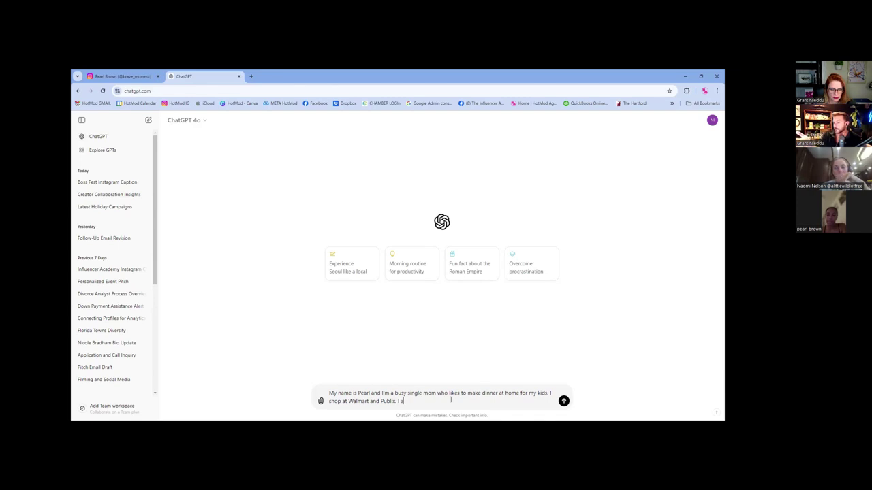
- Continue the prompt by stating the side hustle and the wish to create a digital product for meal planning on a budget
{"action": "type", "text": "side hustle and want to create a digital produc"}
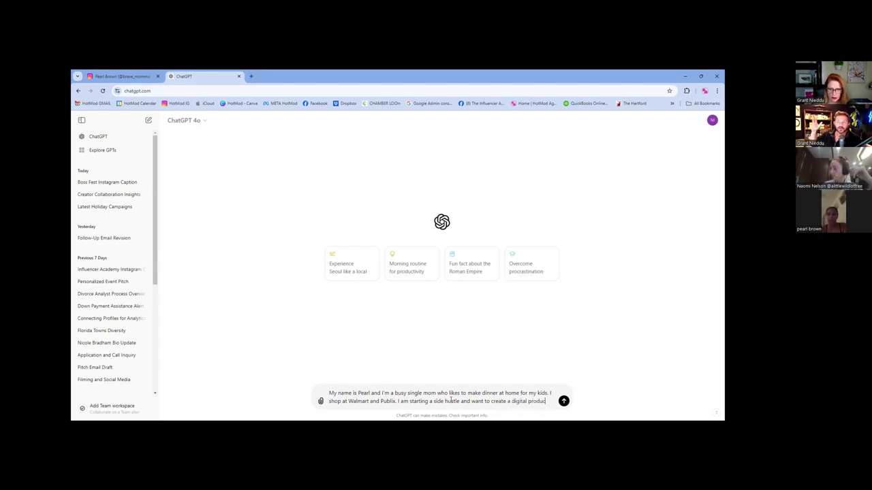
{"action": "type", "text": "t for meal p"}
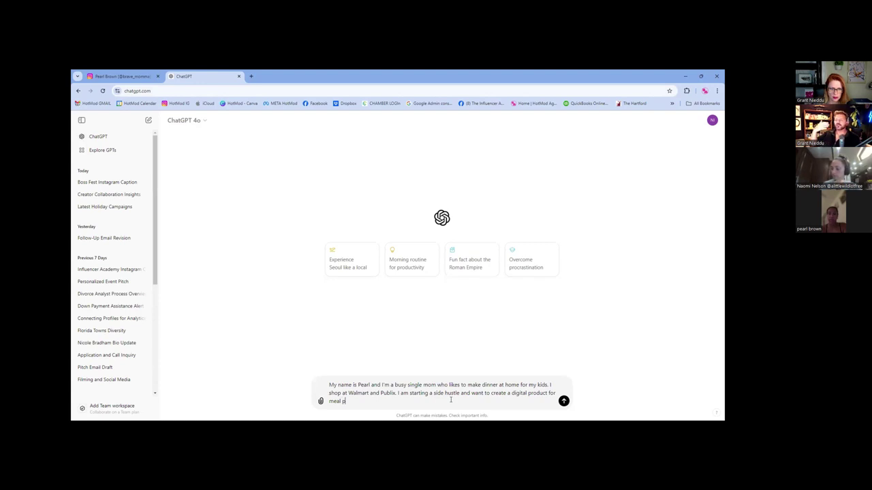
{"action": "type", "text": "lanning on a bud"}
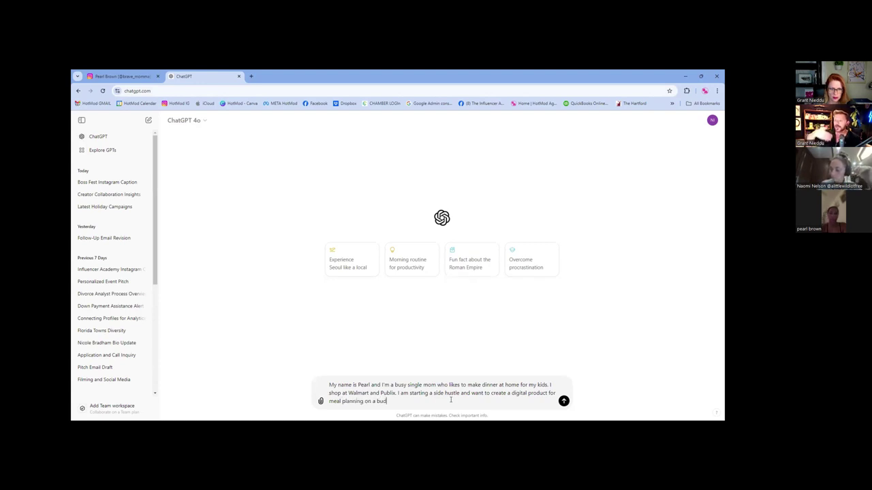
{"action": "type", "text": "get. Can you create a "}
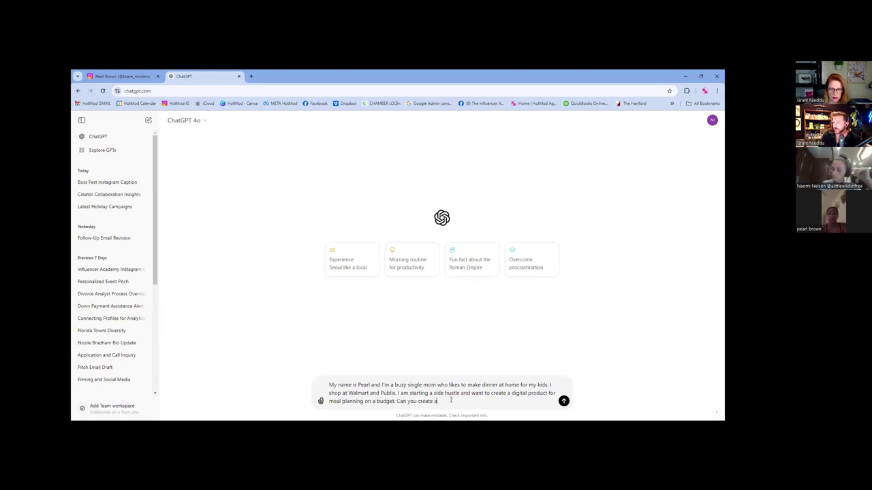
{"action": "type", "text": "mea"}
{"action": "key", "text": "BackSpace"}
{"action": "key", "text": "BackSpace"}
{"action": "key", "text": "BackSpace"}
{"action": "key", "text": "BackSpace"}
{"action": "key", "text": "BackSpace"}
{"action": "key", "text": "BackSpace"}
{"action": "key", "text": "BackSpace"}
{"action": "key", "text": "BackSpace"}
{"action": "key", "text": "BackSpace"}
{"action": "key", "text": "BackSpace"}
{"action": "key", "text": "BackSpace"}
{"action": "key", "text": "BackSpace"}
{"action": "key", "text": "BackSpace"}
{"action": "key", "text": "BackSpace"}
{"action": "key", "text": "BackSpace"}
{"action": "key", "text": "BackSpace"}
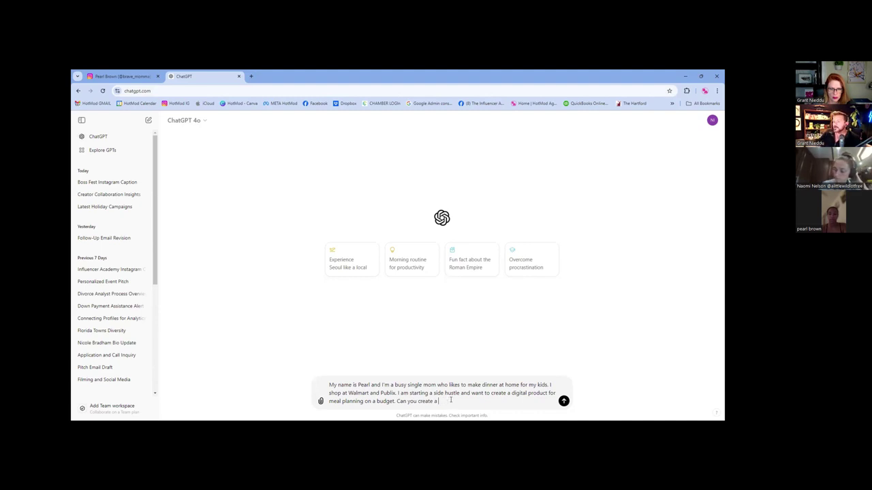
{"action": "type", "text": "you c"}
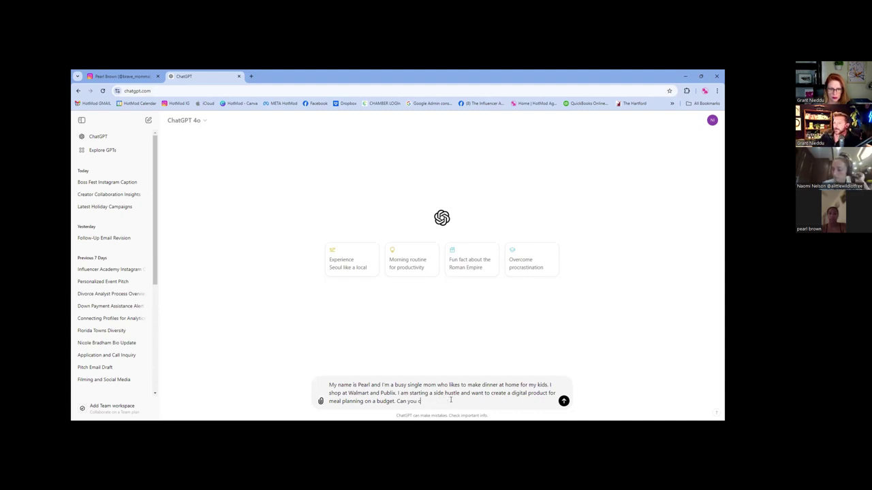
{"action": "type", "text": "reate a 7 day meal plan"}
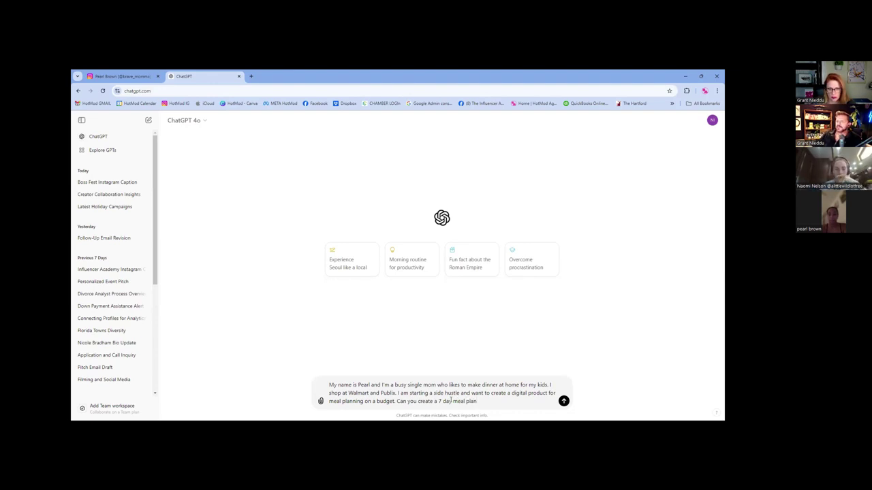
{"action": "type", "text": " with a budget"}
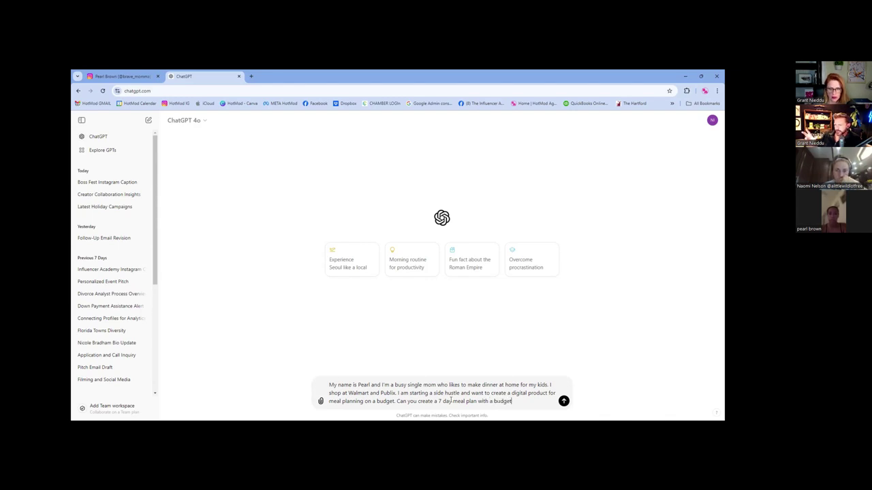
{"action": "type", "text": " in mind"}
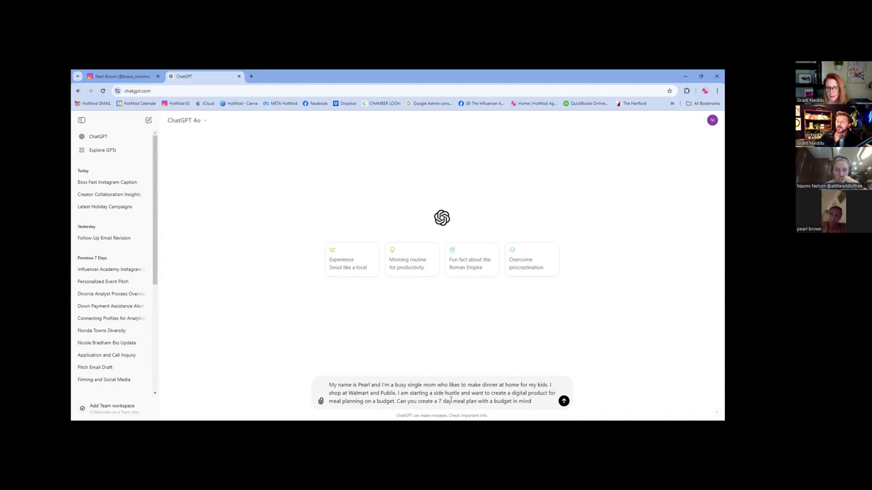
{"action": "key", "text": "BackSpace"}
{"action": "key", "text": "BackSpace"}
{"action": "key", "text": "BackSpace"}
{"action": "key", "text": "BackSpace"}
{"action": "key", "text": "BackSpace"}
{"action": "key", "text": "BackSpace"}
{"action": "key", "text": "BackSpace"}
{"action": "key", "text": "BackSpace"}
{"action": "key", "text": "BackSpace"}
{"action": "key", "text": "BackSpace"}
{"action": "key", "text": "BackSpace"}
{"action": "key", "text": "BackSpace"}
{"action": "key", "text": "BackSpace"}
{"action": "key", "text": "BackSpace"}
{"action": "key", "text": "BackSpace"}
{"action": "key", "text": "BackSpace"}
{"action": "key", "text": "BackSpace"}
{"action": "key", "text": "BackSpace"}
{"action": "key", "text": "BackSpace"}
{"action": "key", "text": "BackSpace"}
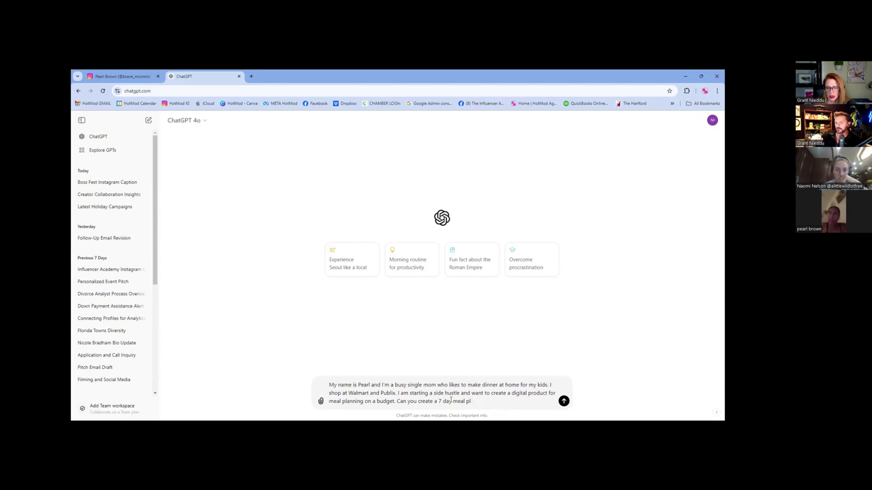
{"action": "key", "text": "BackSpace"}
{"action": "key", "text": "BackSpace"}
{"action": "key", "text": "BackSpace"}
{"action": "key", "text": "BackSpace"}
- Complete the prompt with "for other busy moms. Create a meal plan for one week under $150." and send it
{"action": "type", "text": "for other bu"}
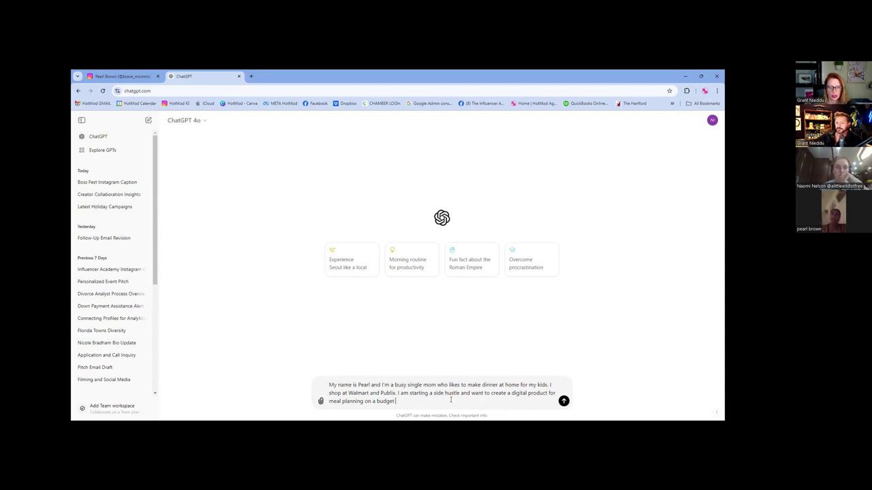
{"action": "type", "text": "sy moms."}
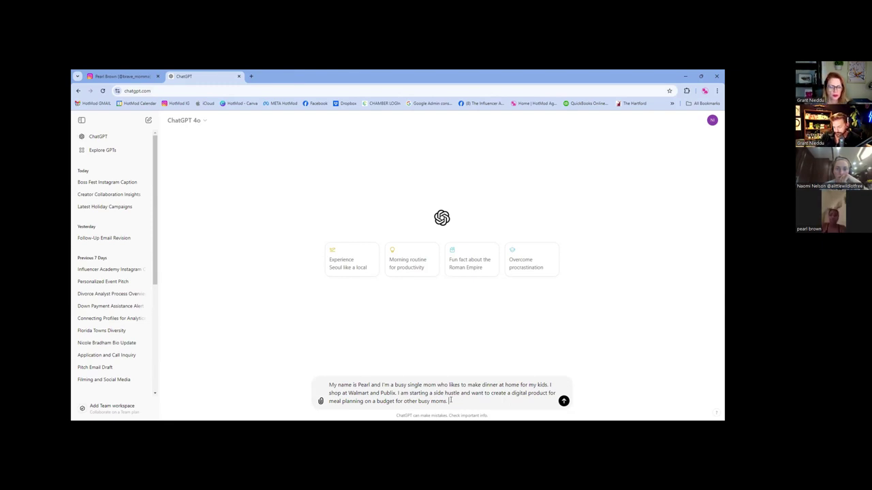
{"action": "type", "text": "Create a meal plan"}
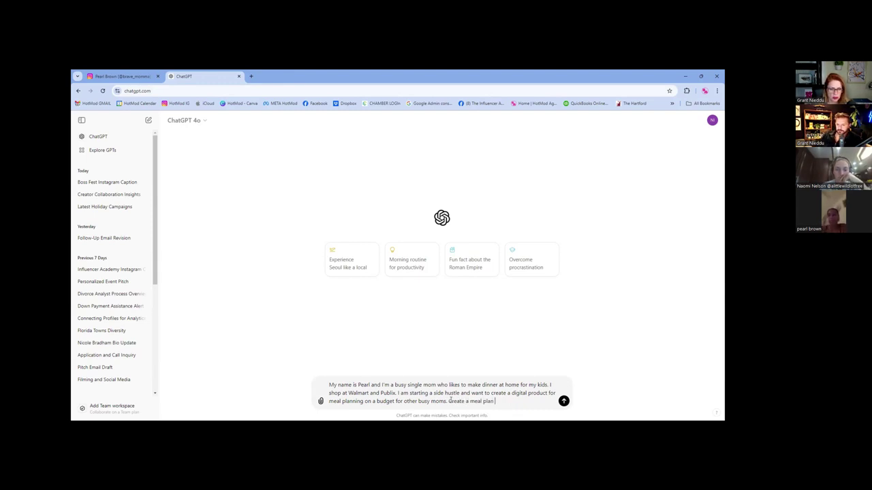
{"action": "type", "text": " for one week under $1"}
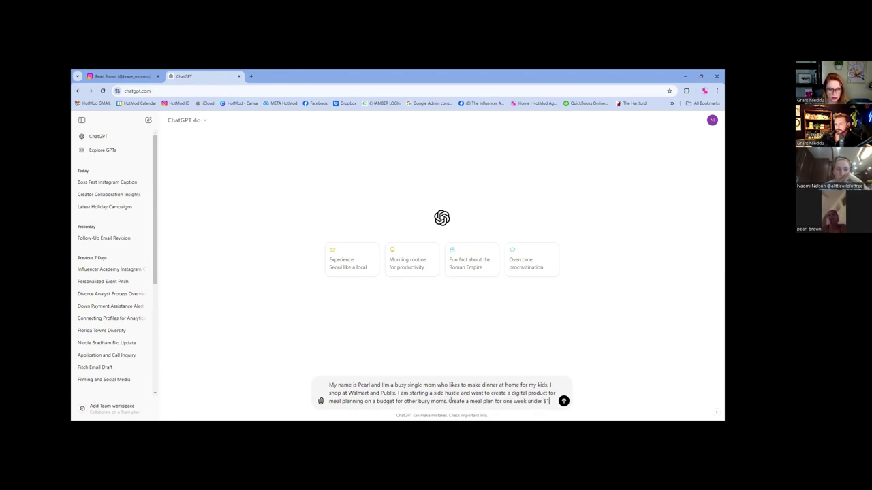
{"action": "type", "text": "50"}
{"action": "type", "text": "."}
{"action": "key", "text": "Return"}
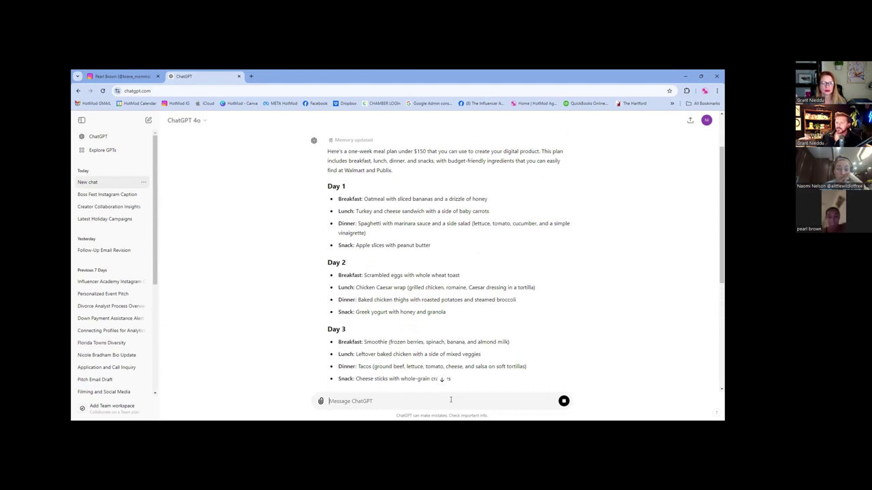
{"action": "type", "text": "can you"}
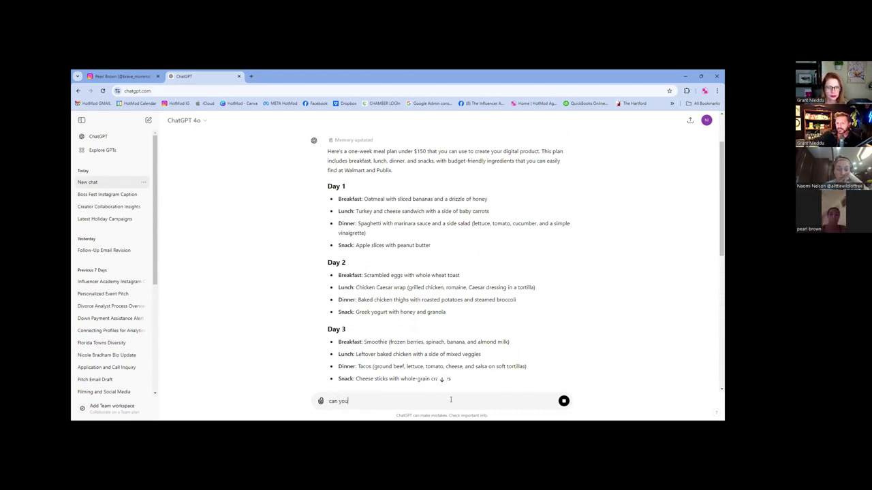
{"action": "scroll", "coordinate": [466, 348], "scroll_direction": "down", "scroll_amount": 6}
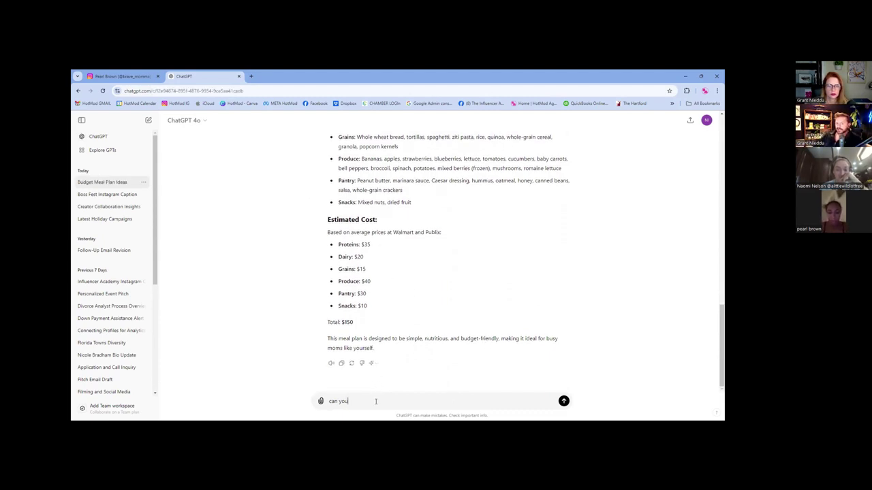
{"action": "key", "text": "BackSpace"}
{"action": "key", "text": "BackSpace"}
{"action": "key", "text": "BackSpace"}
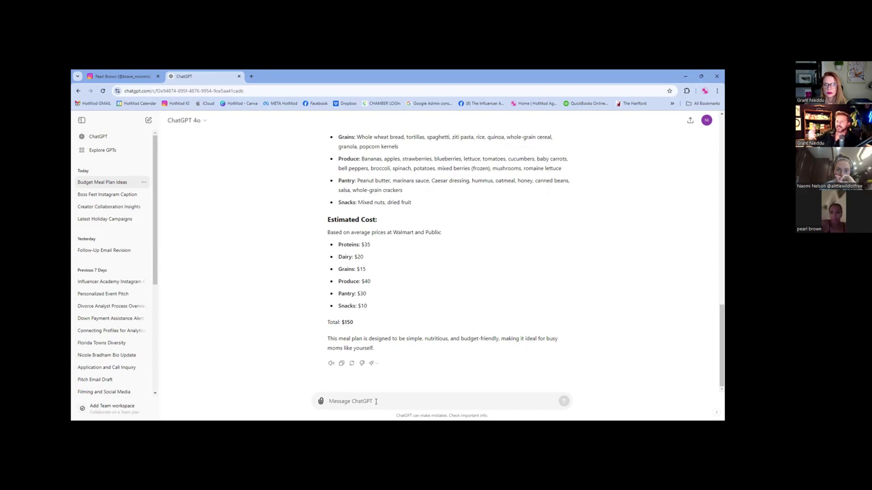
- Examine the generated one-week meal plan, including its daily meals, grocery list and estimated cost
{"action": "scroll", "coordinate": [576, 271], "scroll_direction": "up", "scroll_amount": 2}
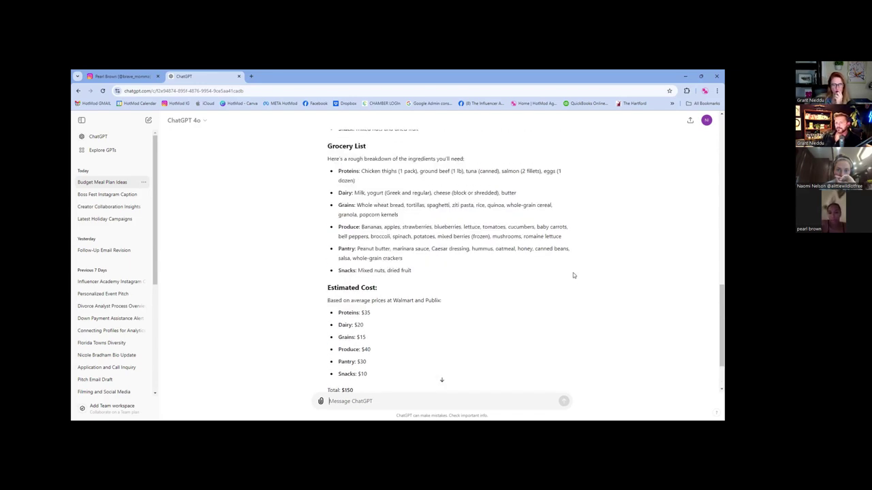
{"action": "scroll", "coordinate": [566, 294], "scroll_direction": "up", "scroll_amount": 2}
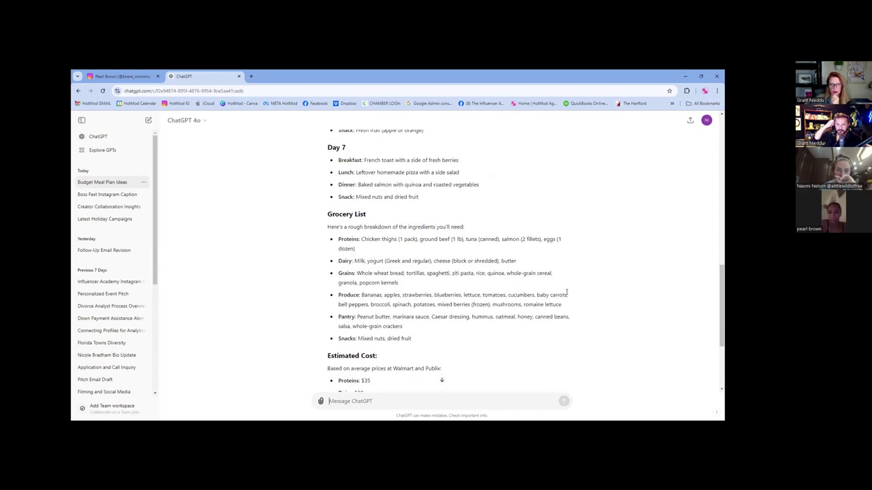
{"action": "scroll", "coordinate": [566, 293], "scroll_direction": "down", "scroll_amount": 4}
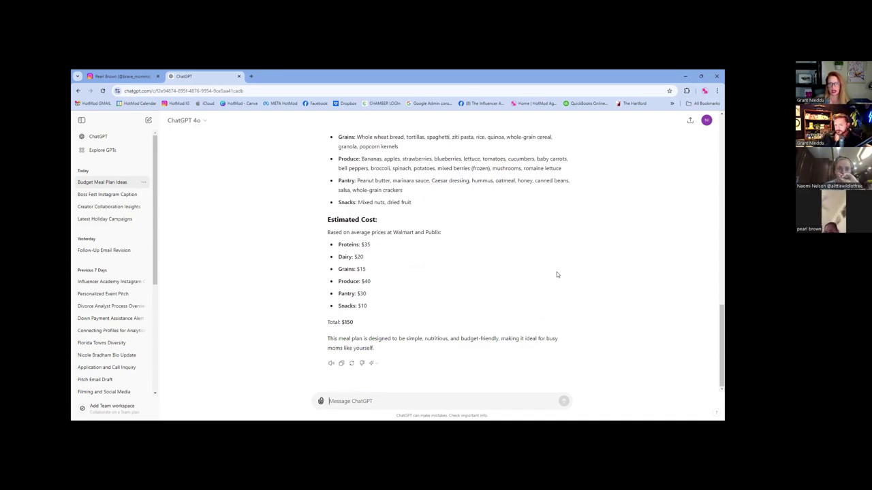
{"action": "scroll", "coordinate": [557, 275], "scroll_direction": "up", "scroll_amount": 5}
{"action": "scroll", "coordinate": [557, 273], "scroll_direction": "up", "scroll_amount": 5}
{"action": "scroll", "coordinate": [556, 273], "scroll_direction": "down", "scroll_amount": 5}
{"action": "scroll", "coordinate": [556, 272], "scroll_direction": "down", "scroll_amount": 5}
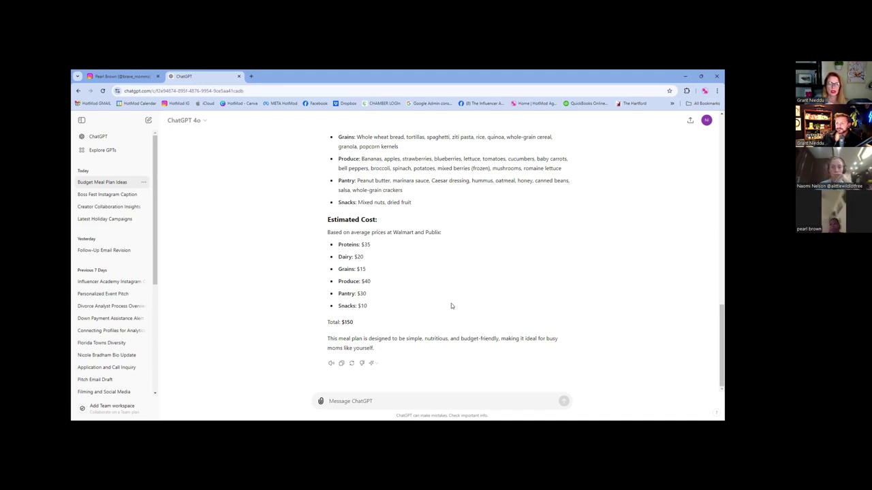
{"action": "scroll", "coordinate": [450, 306], "scroll_direction": "up", "scroll_amount": 4}
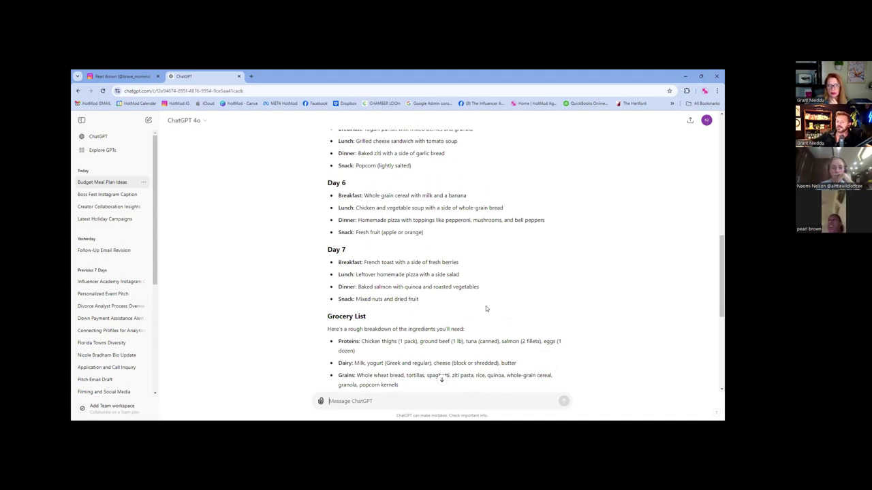
{"action": "scroll", "coordinate": [485, 306], "scroll_direction": "down", "scroll_amount": 4}
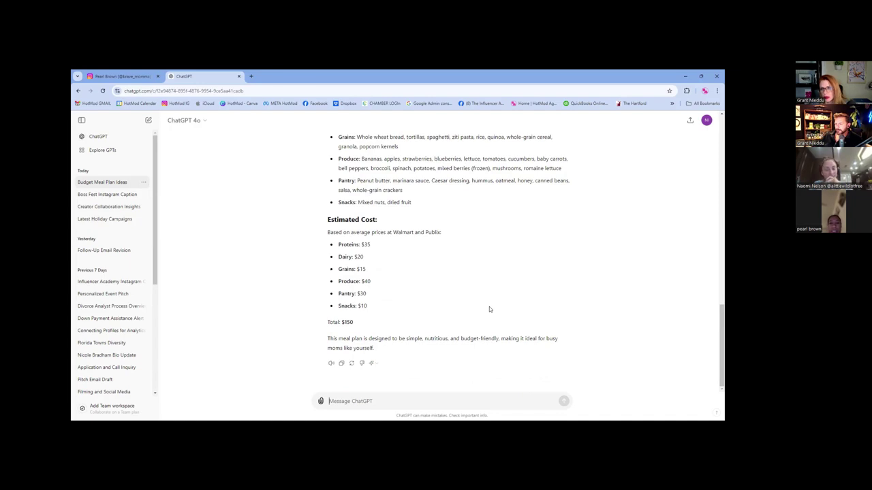
- Ask "can you create a meal for a picky eater?" and read through the reply to its grocery list
{"action": "type", "text": "can"}
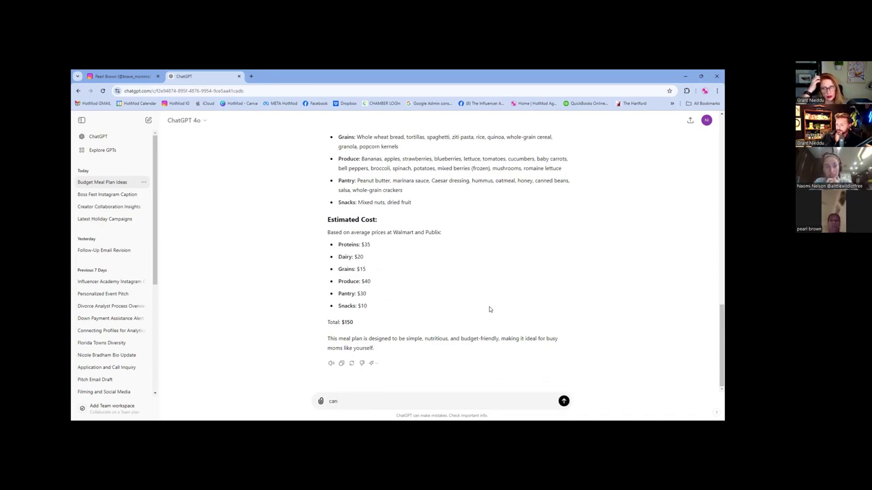
{"action": "type", "text": " you create a meal for a"}
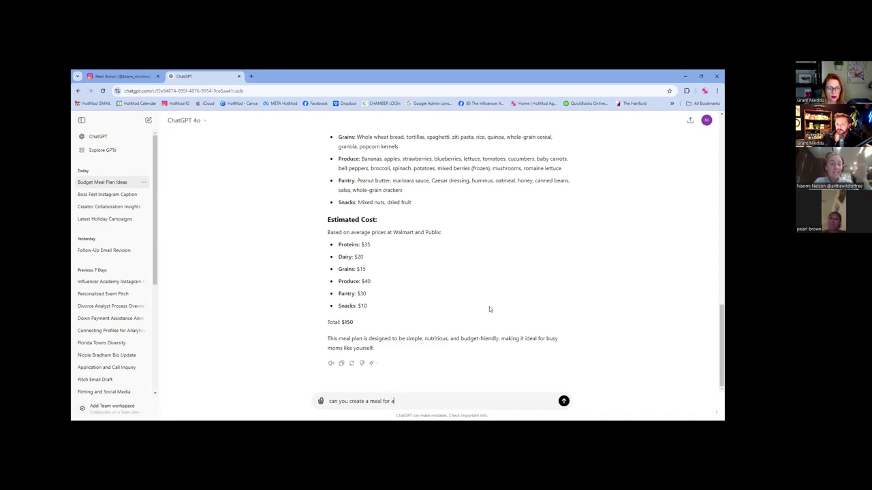
{"action": "type", "text": " picky eater!"}
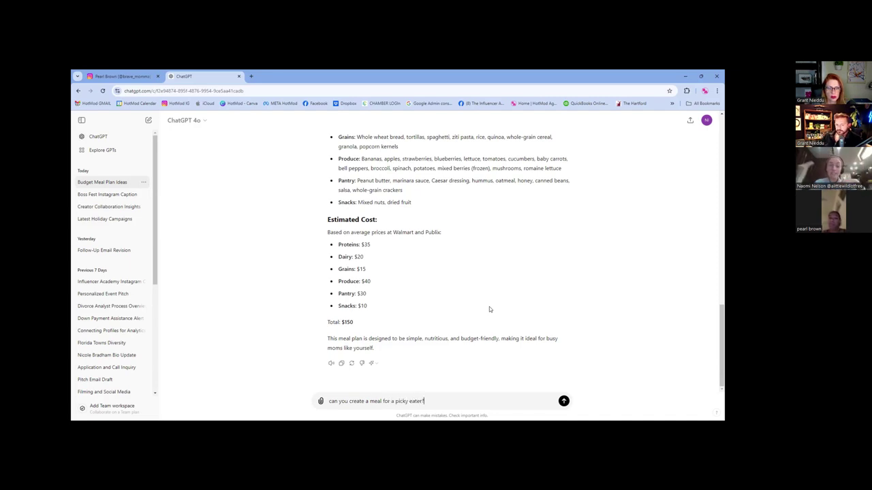
{"action": "type", "text": "?"}
{"action": "key", "text": "Return"}
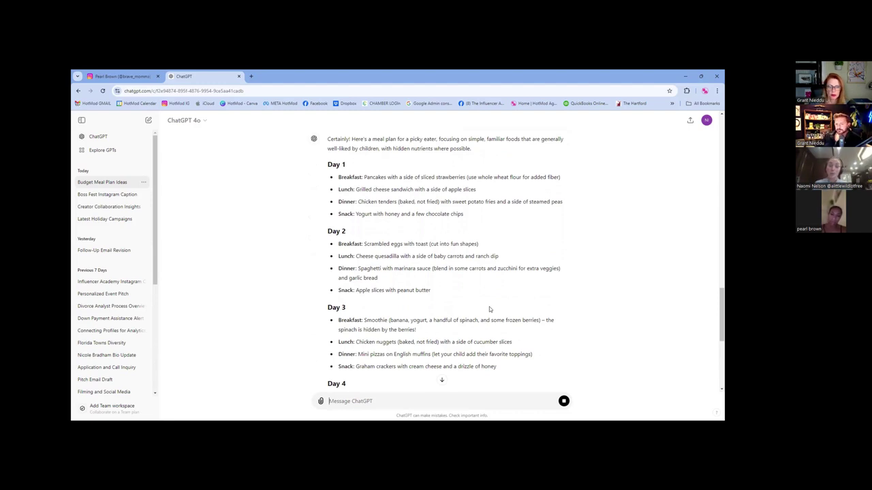
{"action": "scroll", "coordinate": [503, 303], "scroll_direction": "down", "scroll_amount": 5}
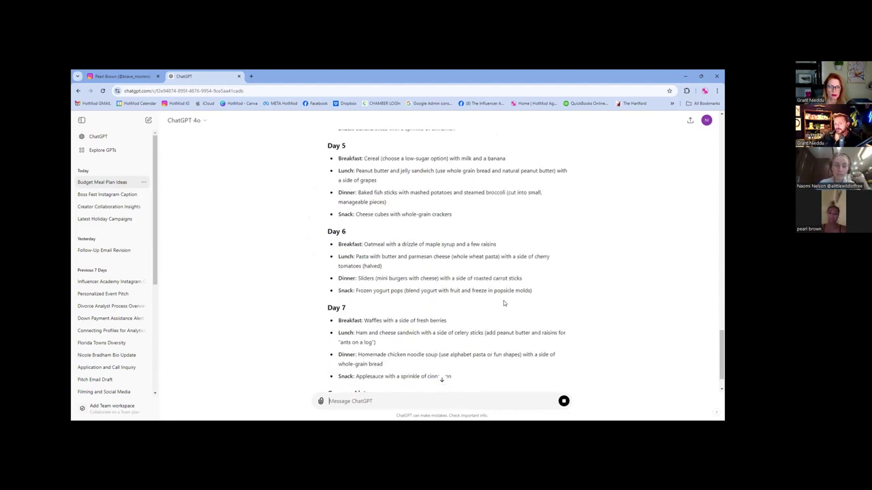
{"action": "scroll", "coordinate": [503, 303], "scroll_direction": "down", "scroll_amount": 2}
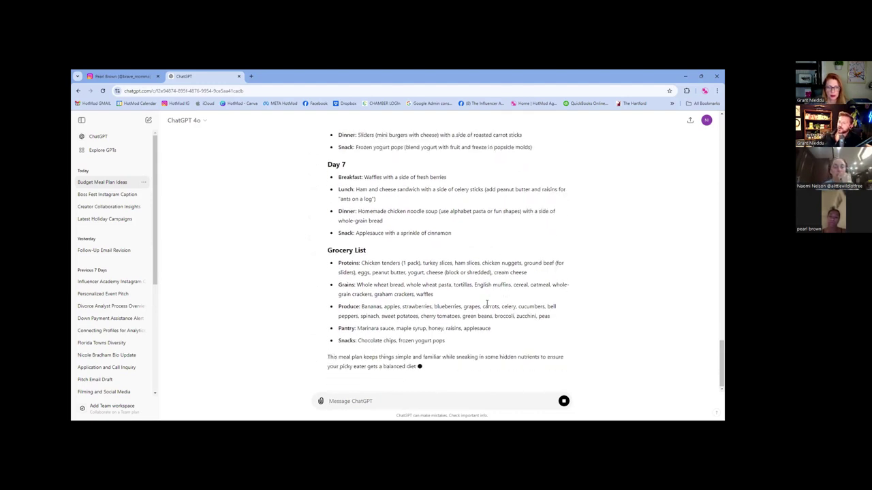
{"action": "left_click", "coordinate": [251, 76]}
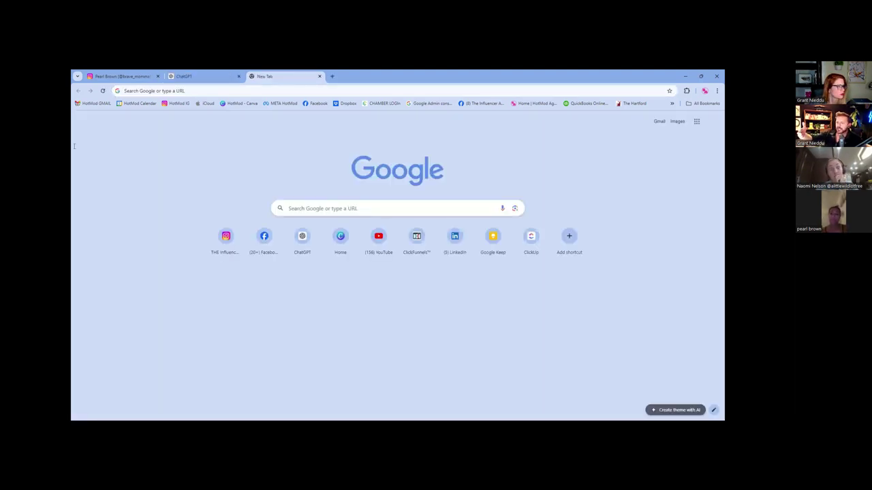
{"action": "key", "text": "ctrl+w"}
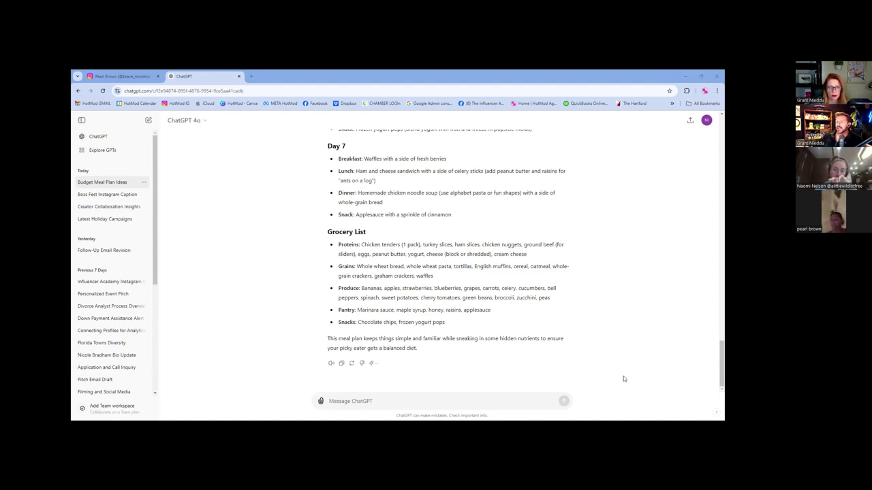
- Select the conversation text from the picky-eater plan's closing line back to the first meal plan's introduction
{"action": "left_click_drag", "start_coordinate": [418, 348], "coordinate": [319, 181]}
{"action": "scroll", "coordinate": [319, 181], "scroll_direction": "up", "scroll_amount": 10}
{"action": "scroll", "coordinate": [319, 180], "scroll_direction": "up", "scroll_amount": 10}
{"action": "left_click_drag", "start_coordinate": [319, 181], "coordinate": [633, 202]}
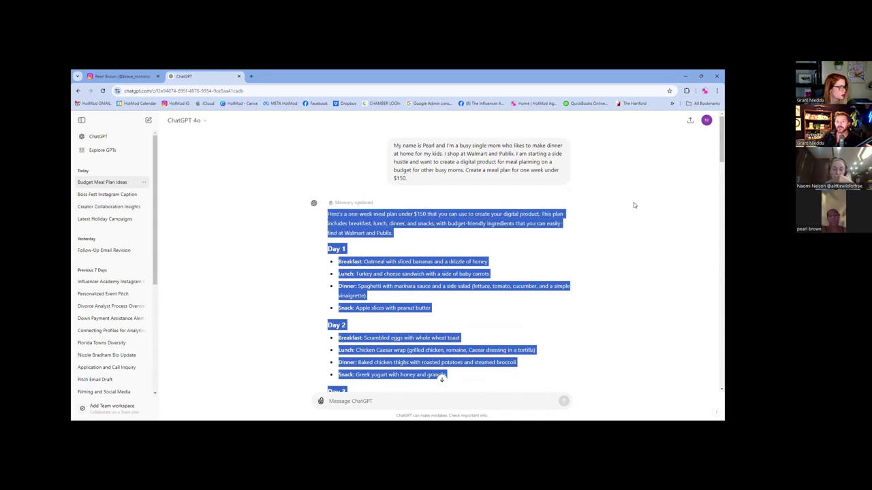
{"action": "key", "text": "alt+Tab"}
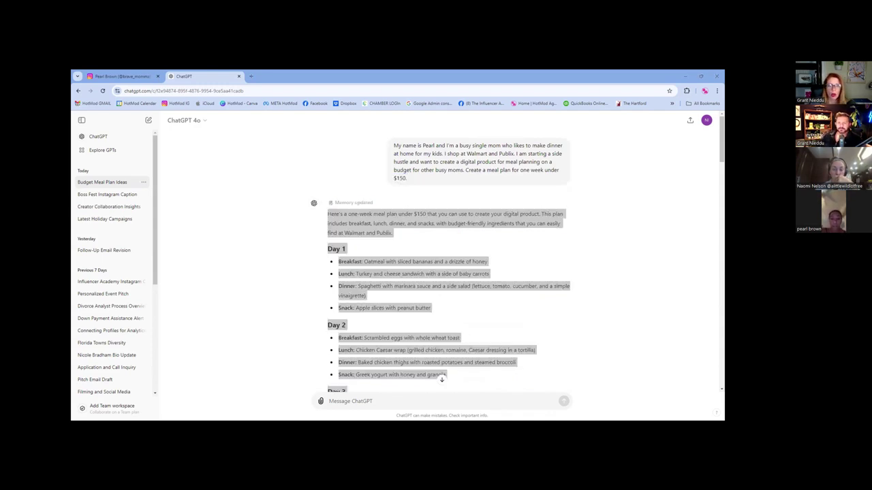
{"action": "scroll", "coordinate": [443, 374], "scroll_direction": "down", "scroll_amount": 15}
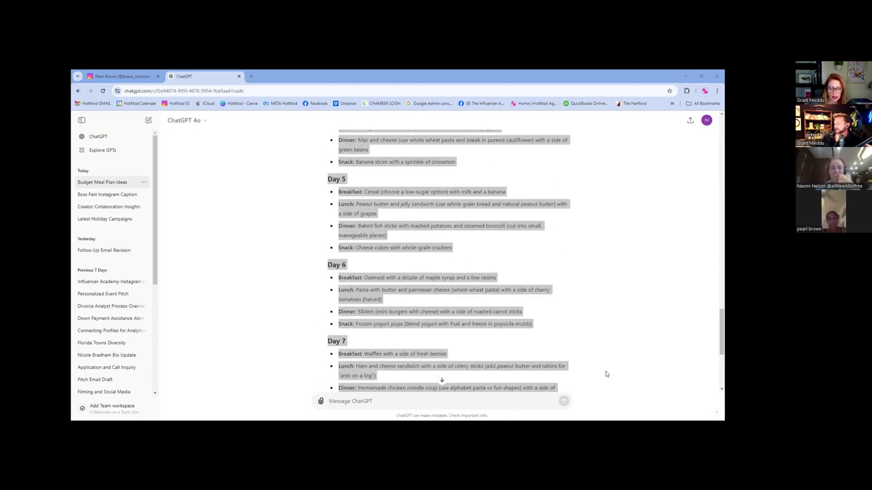
- Ask ChatGPT to "create 365 prompts for a kids travel journal" in the same conversation
{"action": "scroll", "coordinate": [610, 368], "scroll_direction": "down", "scroll_amount": 5}
{"action": "left_click", "coordinate": [448, 401]}
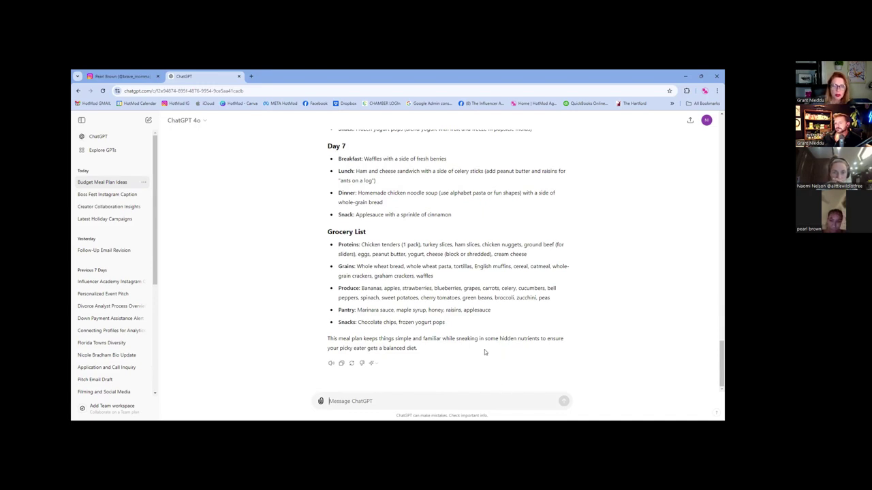
{"action": "scroll", "coordinate": [484, 352], "scroll_direction": "up", "scroll_amount": 3}
{"action": "scroll", "coordinate": [485, 352], "scroll_direction": "down", "scroll_amount": 2}
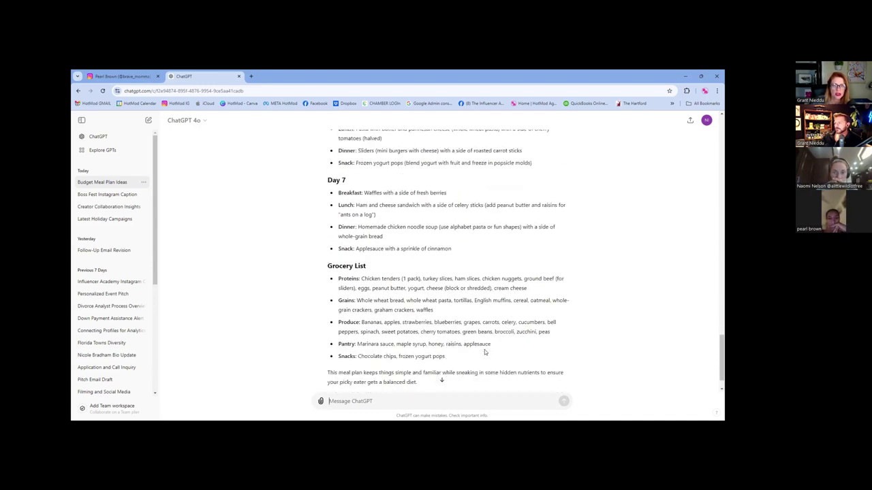
{"action": "scroll", "coordinate": [482, 348], "scroll_direction": "up", "scroll_amount": 1}
{"action": "scroll", "coordinate": [483, 348], "scroll_direction": "down", "scroll_amount": 2}
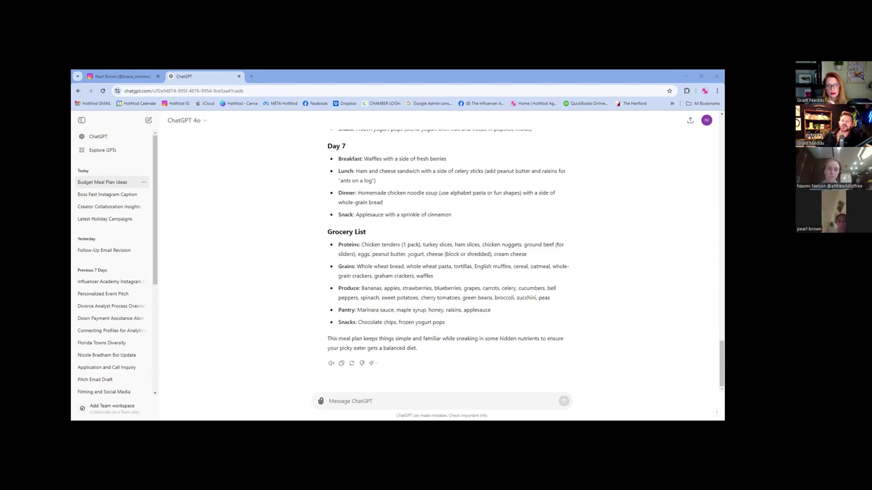
{"action": "type", "text": "create 365 prompts for a kids travel journal"}
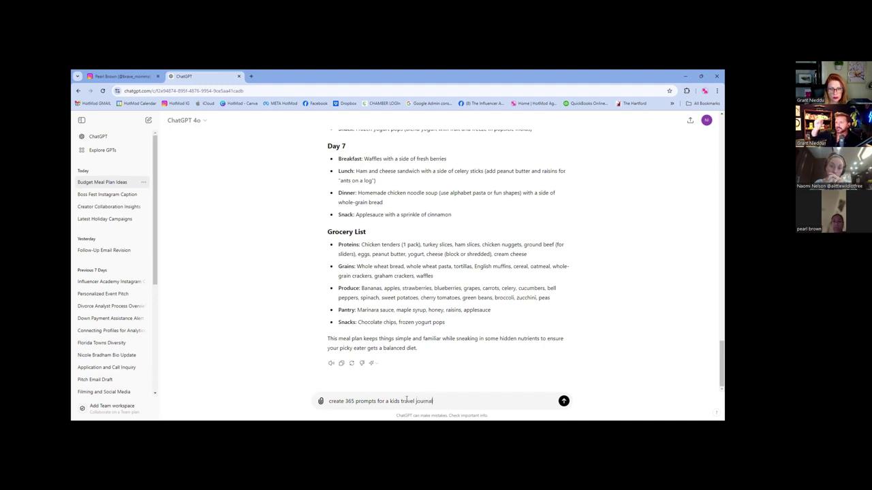
{"action": "key", "text": "Return"}
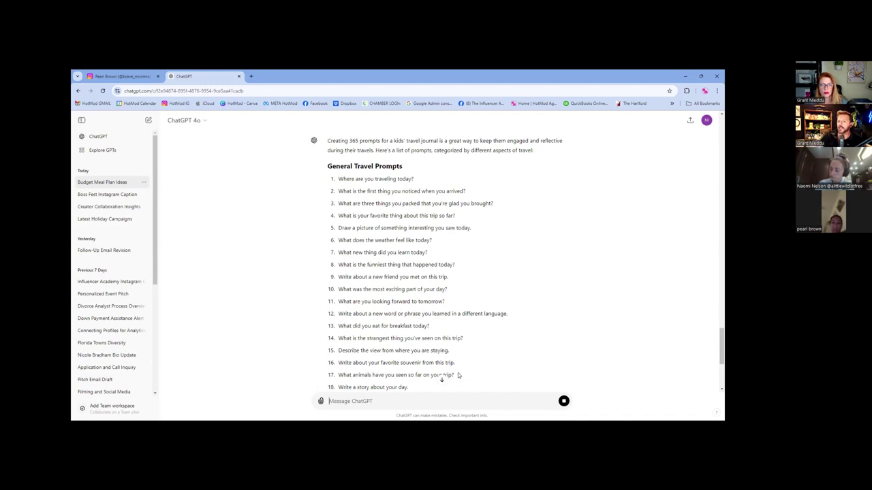
- Skim the first travel journal prompts during generation and go back to the request above the list
{"action": "scroll", "coordinate": [460, 361], "scroll_direction": "up", "scroll_amount": 3}
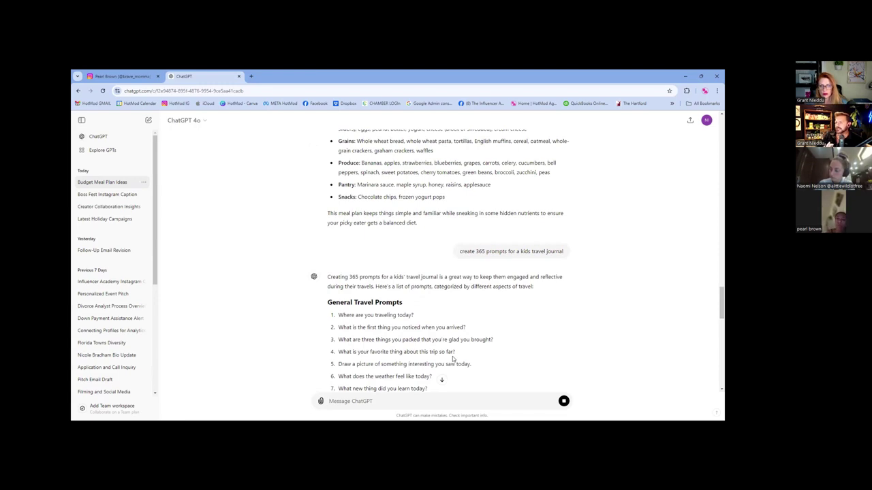
{"action": "scroll", "coordinate": [460, 306], "scroll_direction": "up", "scroll_amount": 3}
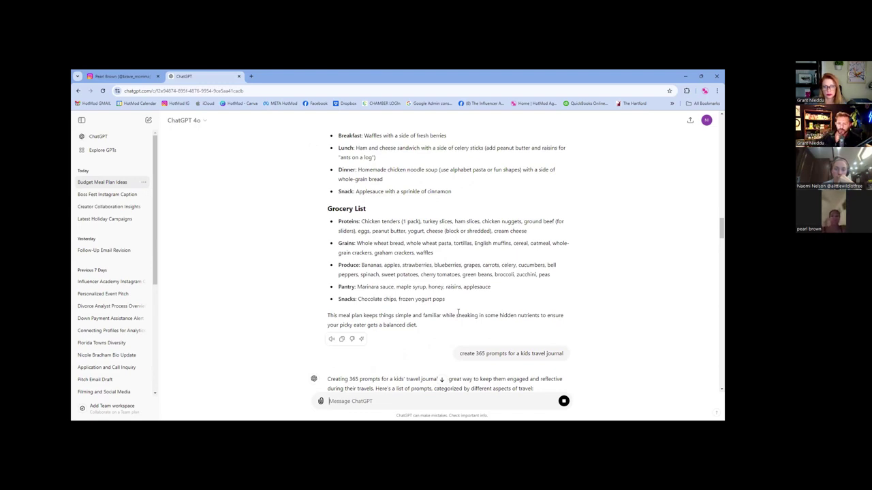
{"action": "scroll", "coordinate": [458, 311], "scroll_direction": "down", "scroll_amount": 6}
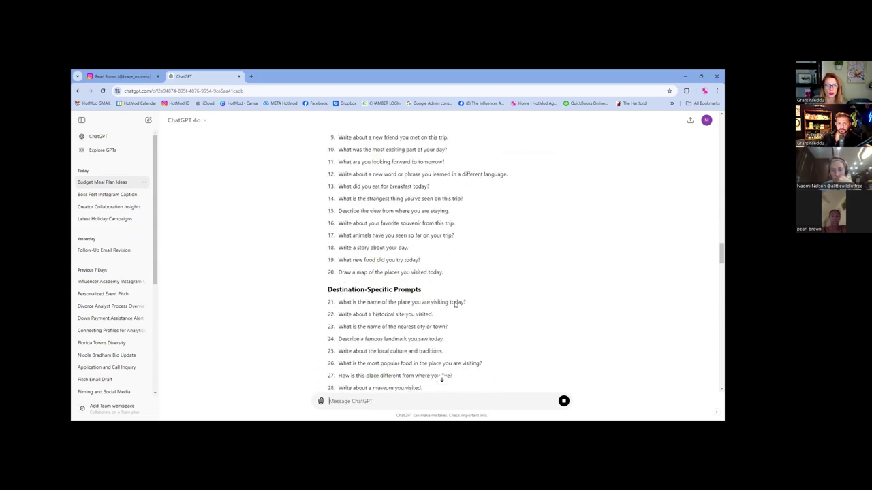
{"action": "scroll", "coordinate": [454, 308], "scroll_direction": "down", "scroll_amount": 8}
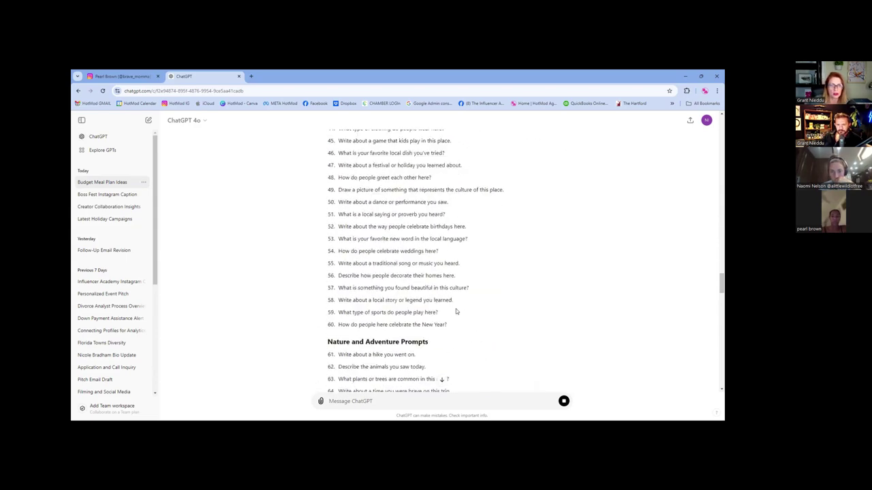
{"action": "scroll", "coordinate": [508, 284], "scroll_direction": "up", "scroll_amount": 10}
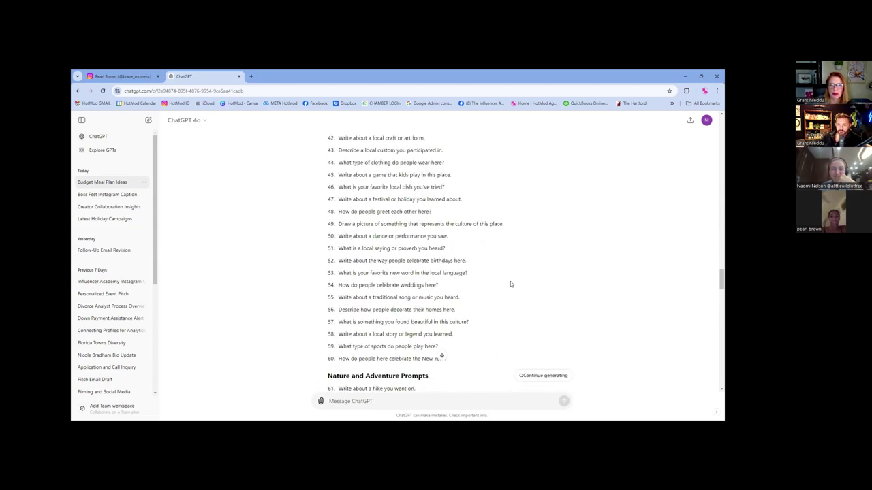
{"action": "scroll", "coordinate": [515, 287], "scroll_direction": "up", "scroll_amount": 4}
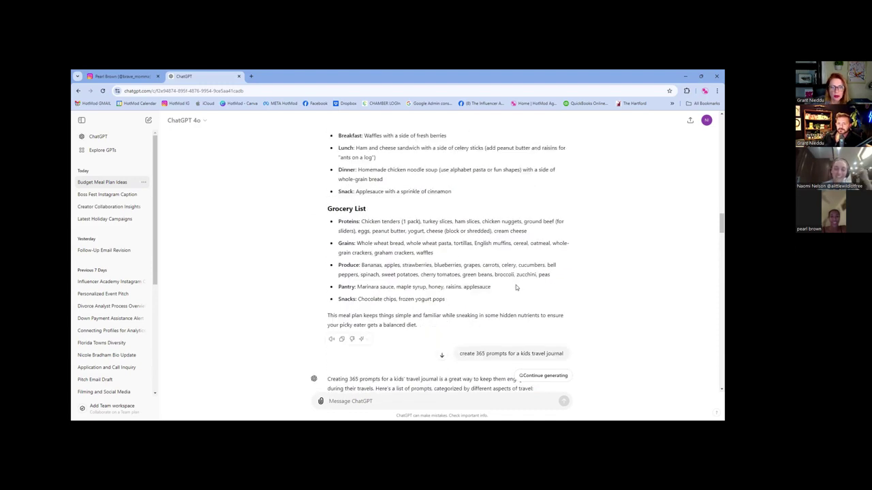
- Read through the travel journal prompts category by category, from General Travel Prompts to Travel Companions Prompts
{"action": "scroll", "coordinate": [515, 285], "scroll_direction": "down", "scroll_amount": 2}
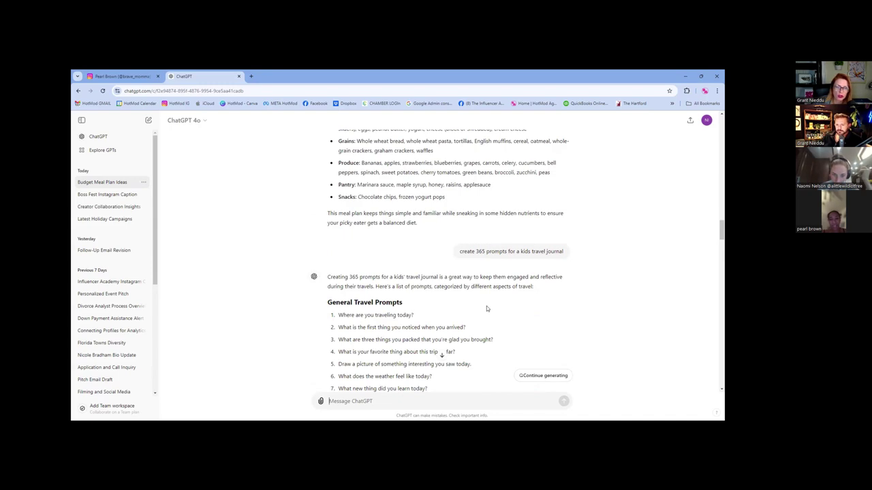
{"action": "scroll", "coordinate": [487, 306], "scroll_direction": "down", "scroll_amount": 3}
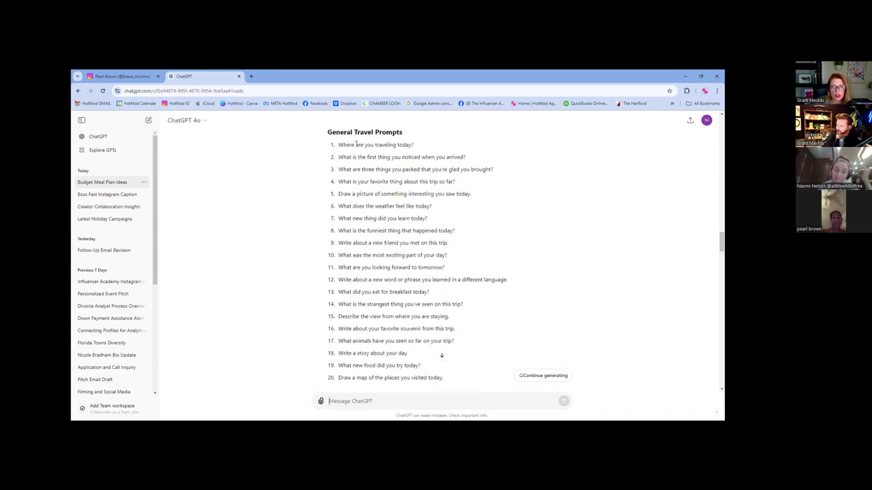
{"action": "scroll", "coordinate": [412, 158], "scroll_direction": "down", "scroll_amount": 3}
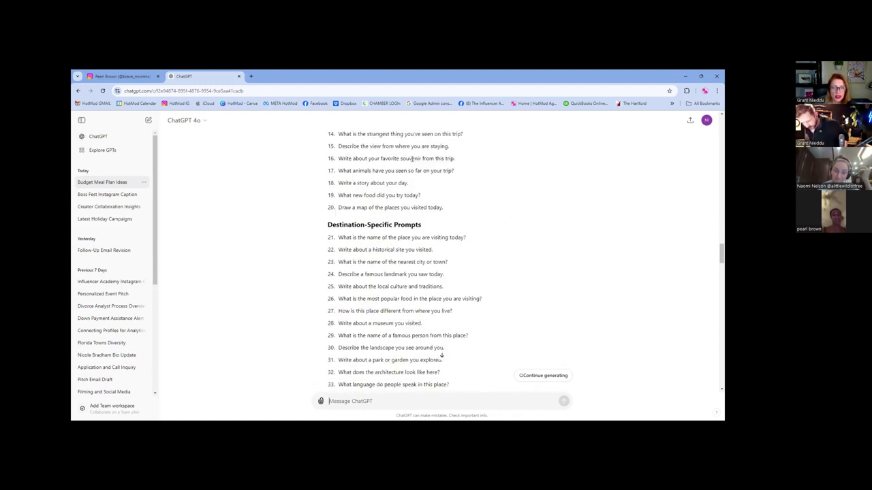
{"action": "scroll", "coordinate": [386, 205], "scroll_direction": "down", "scroll_amount": 3}
{"action": "scroll", "coordinate": [386, 206], "scroll_direction": "down", "scroll_amount": 3}
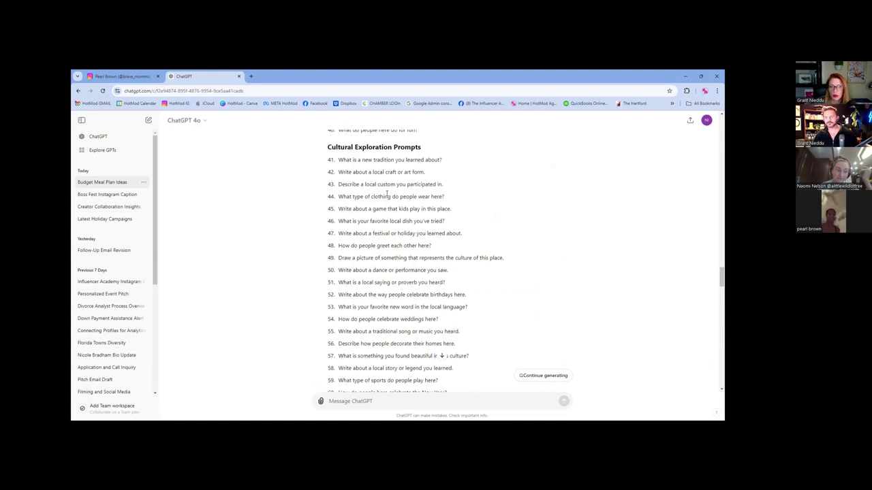
{"action": "scroll", "coordinate": [387, 195], "scroll_direction": "down", "scroll_amount": 3}
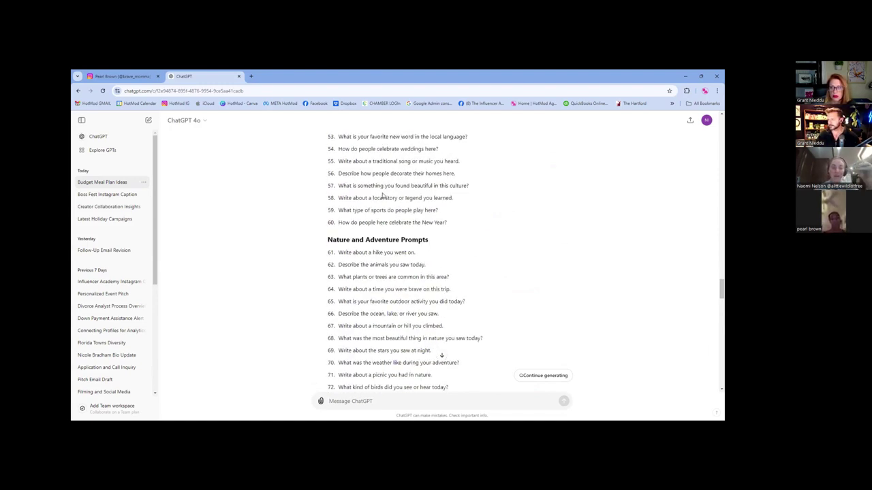
{"action": "scroll", "coordinate": [381, 195], "scroll_direction": "down", "scroll_amount": 2}
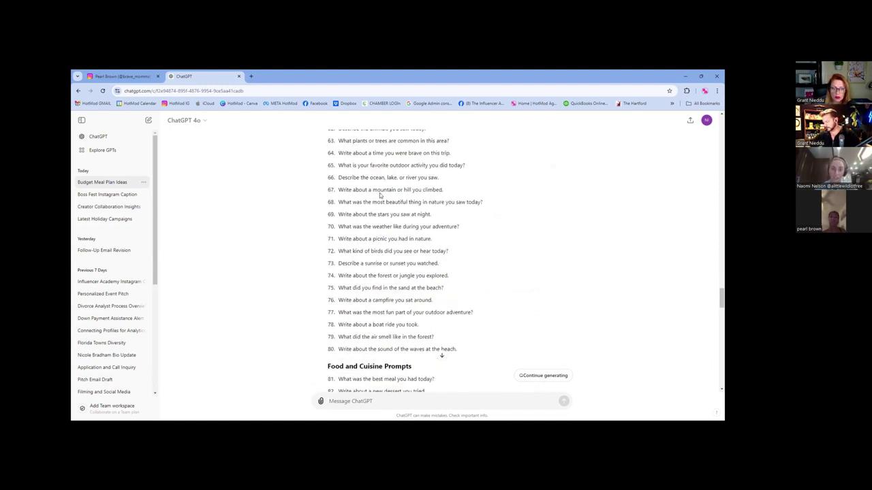
{"action": "scroll", "coordinate": [380, 195], "scroll_direction": "down", "scroll_amount": 3}
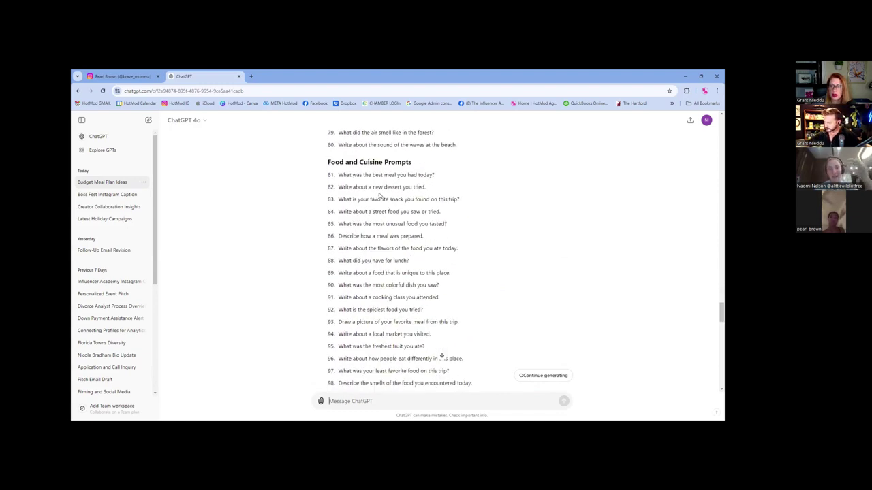
{"action": "scroll", "coordinate": [379, 196], "scroll_direction": "down", "scroll_amount": 4}
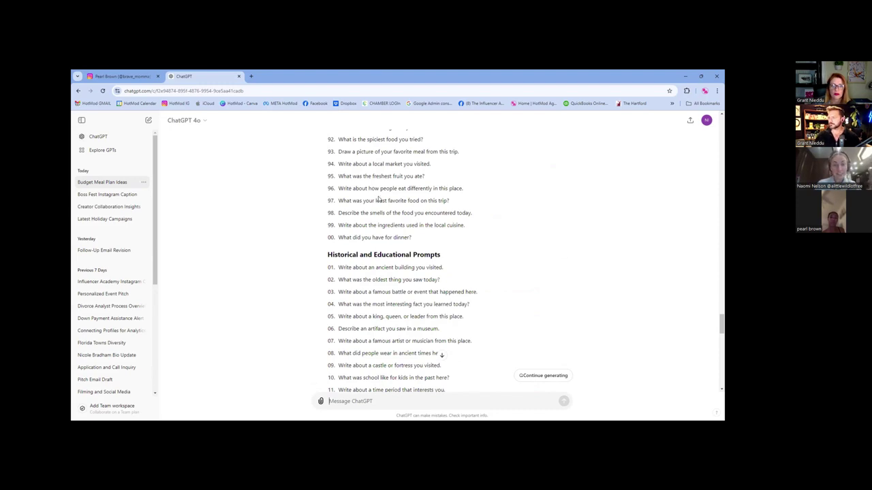
{"action": "scroll", "coordinate": [373, 194], "scroll_direction": "down", "scroll_amount": 3}
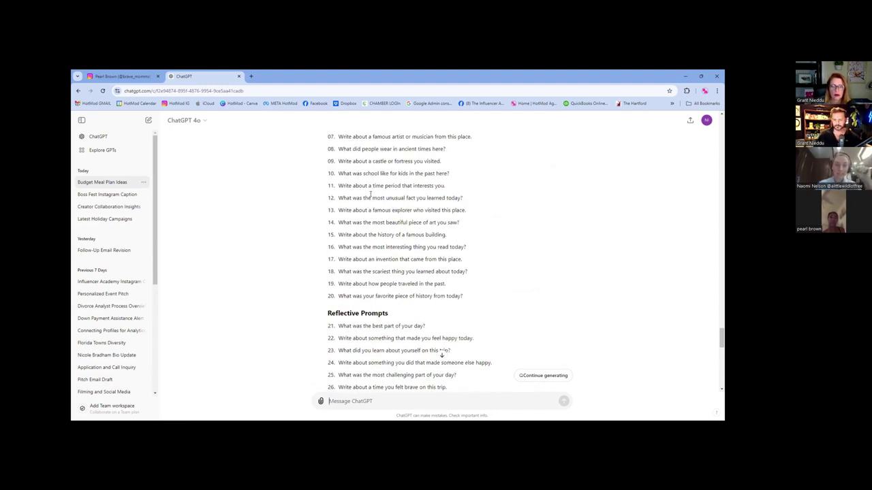
{"action": "scroll", "coordinate": [370, 195], "scroll_direction": "down", "scroll_amount": 4}
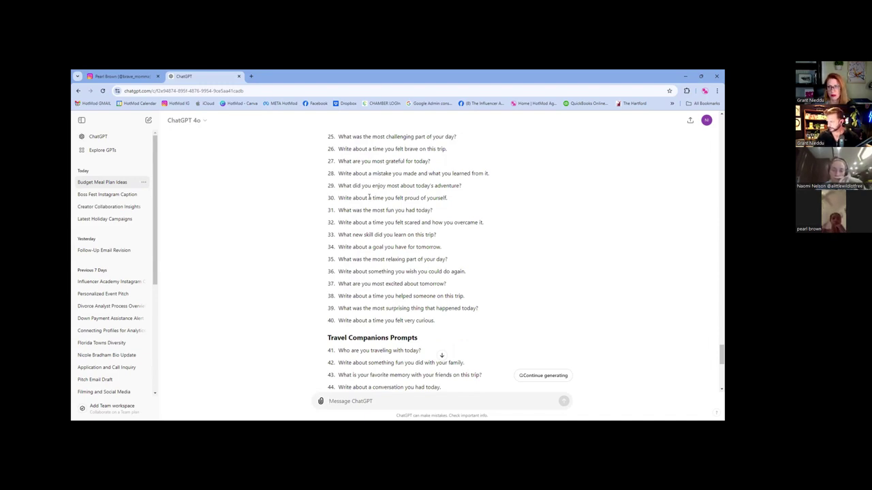
{"action": "scroll", "coordinate": [370, 197], "scroll_direction": "down", "scroll_amount": 2}
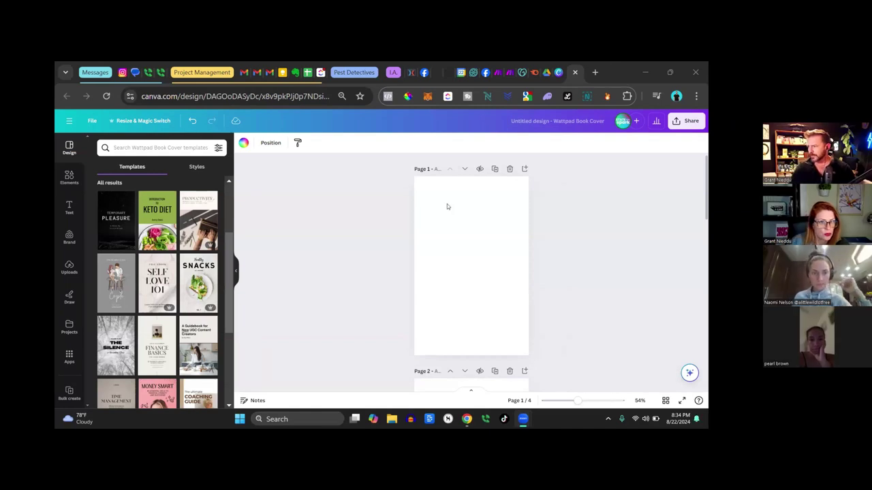
- In the Canva book cover design, open the Whole Foods EBook template and apply its Healthy Snacks cover to page 1
{"action": "left_click", "coordinate": [577, 285]}
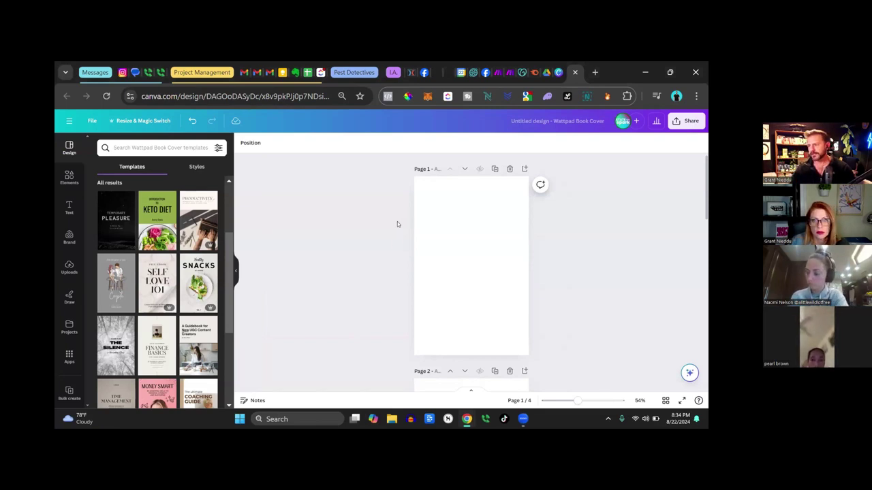
{"action": "scroll", "coordinate": [163, 231], "scroll_direction": "up", "scroll_amount": 2}
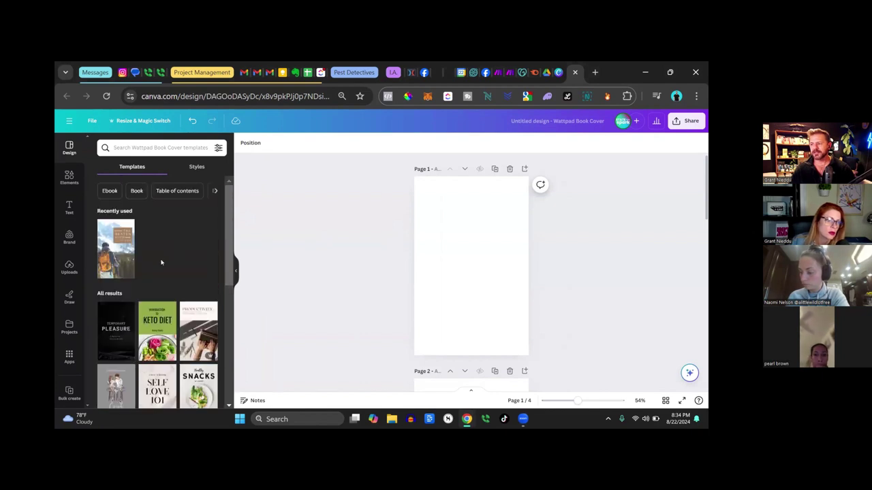
{"action": "scroll", "coordinate": [163, 231], "scroll_direction": "down", "scroll_amount": 3}
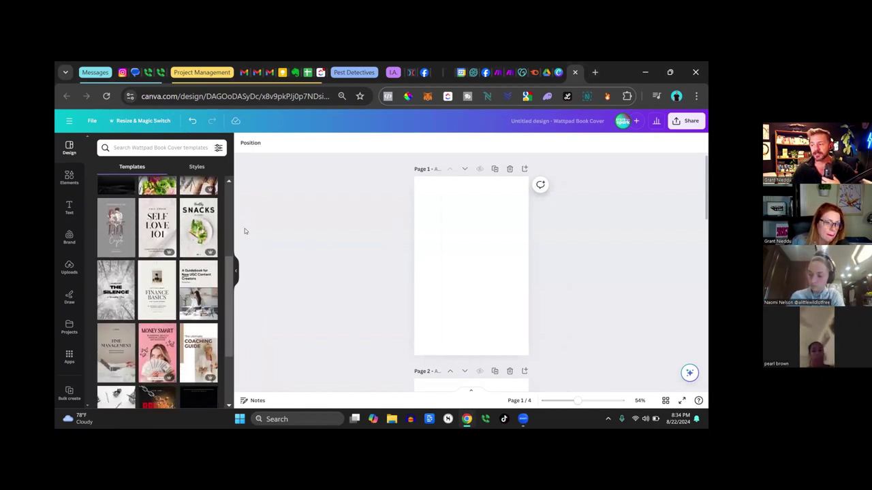
{"action": "left_click", "coordinate": [200, 224]}
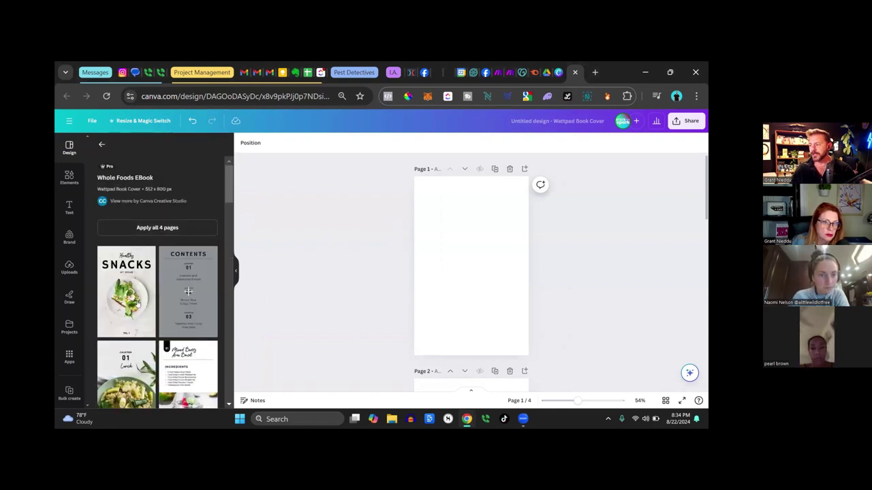
{"action": "left_click", "coordinate": [121, 295]}
- Fill page 2 with the template's Contents layout and replace it with the Chapter 01 Lunch layout
{"action": "scroll", "coordinate": [552, 252], "scroll_direction": "down", "scroll_amount": 3}
{"action": "left_click", "coordinate": [196, 306]}
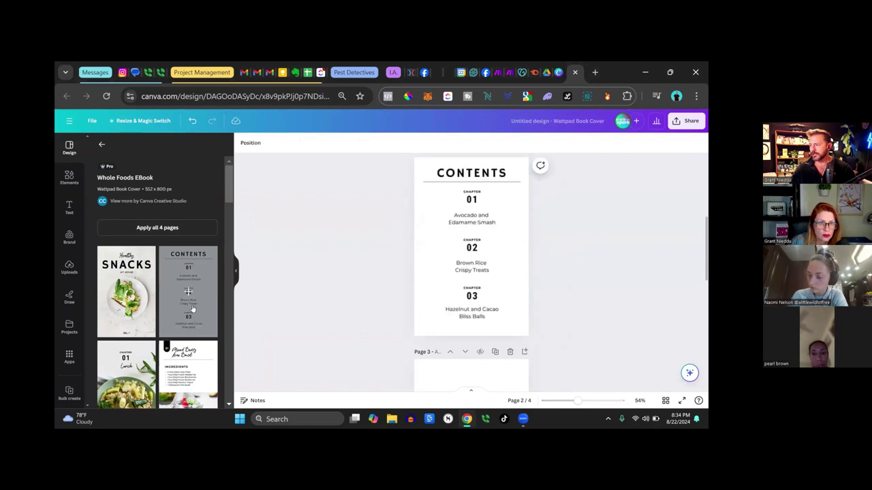
{"action": "scroll", "coordinate": [329, 294], "scroll_direction": "down", "scroll_amount": 1}
{"action": "scroll", "coordinate": [157, 307], "scroll_direction": "down", "scroll_amount": 3}
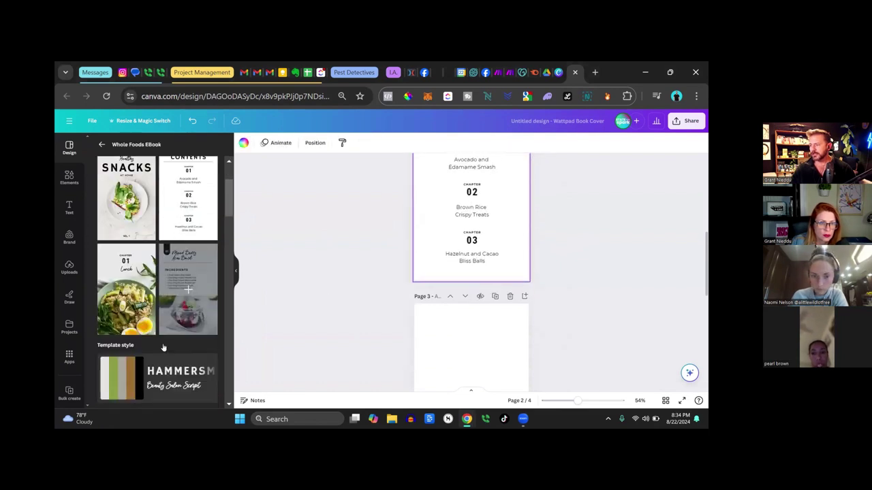
{"action": "left_click", "coordinate": [139, 286]}
{"action": "scroll", "coordinate": [432, 320], "scroll_direction": "down", "scroll_amount": 5}
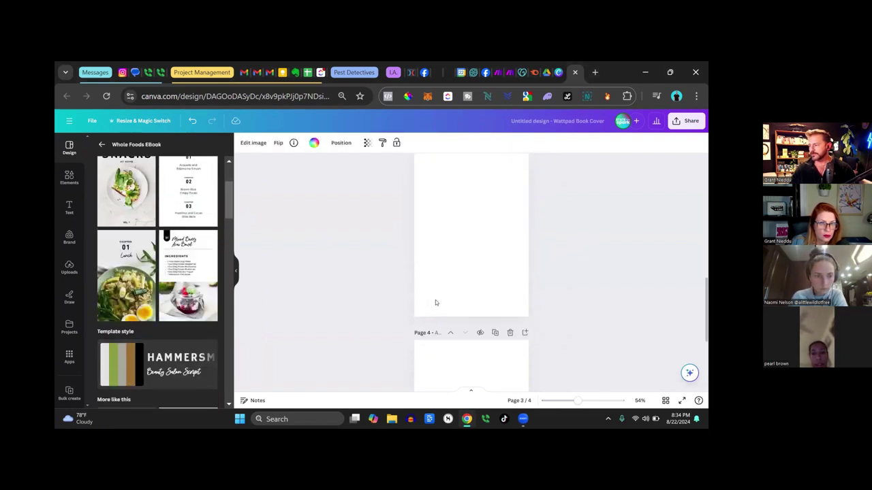
- Apply the template's Contents layout to the blank page 3
{"action": "scroll", "coordinate": [441, 270], "scroll_direction": "up", "scroll_amount": 2}
{"action": "left_click", "coordinate": [440, 258]}
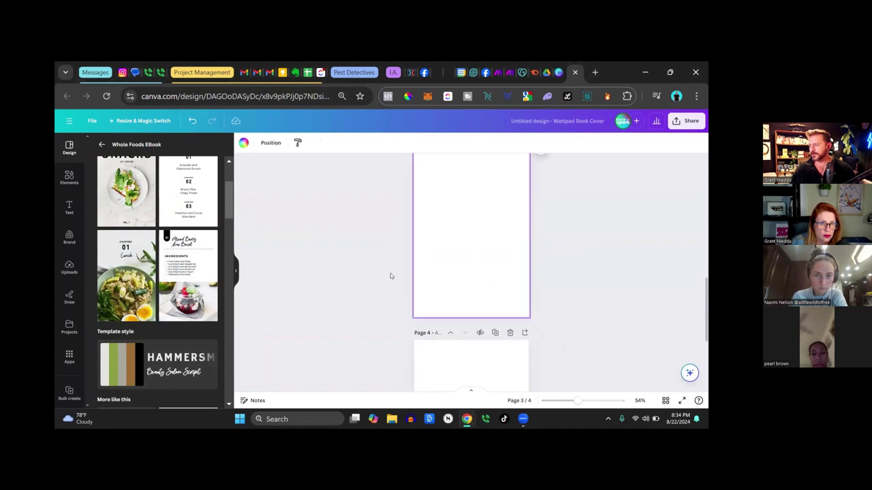
{"action": "left_click", "coordinate": [188, 178]}
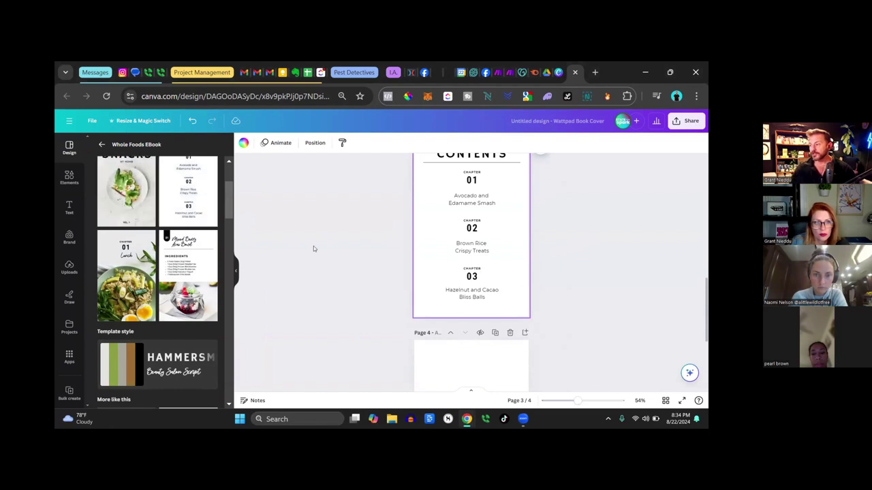
{"action": "scroll", "coordinate": [313, 246], "scroll_direction": "up", "scroll_amount": 1}
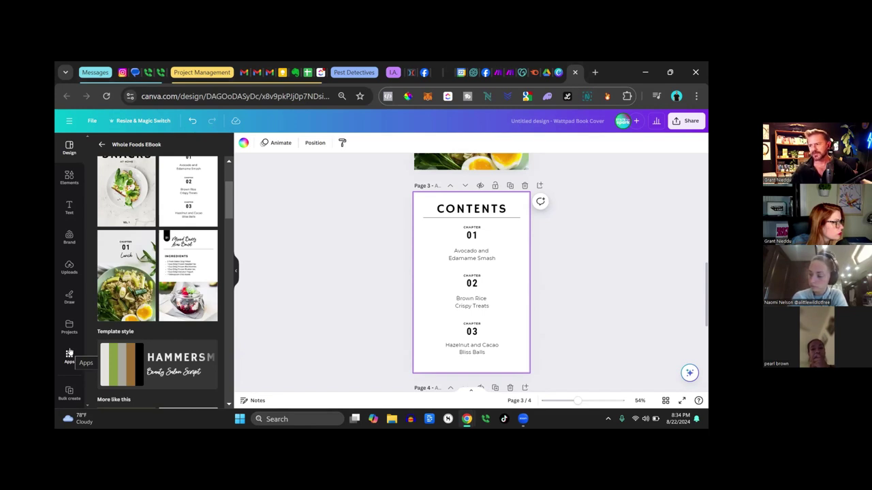
- Load leads-inbox.csv from Downloads as the Bulk create data source and look over its data fields
{"action": "left_click", "coordinate": [65, 395]}
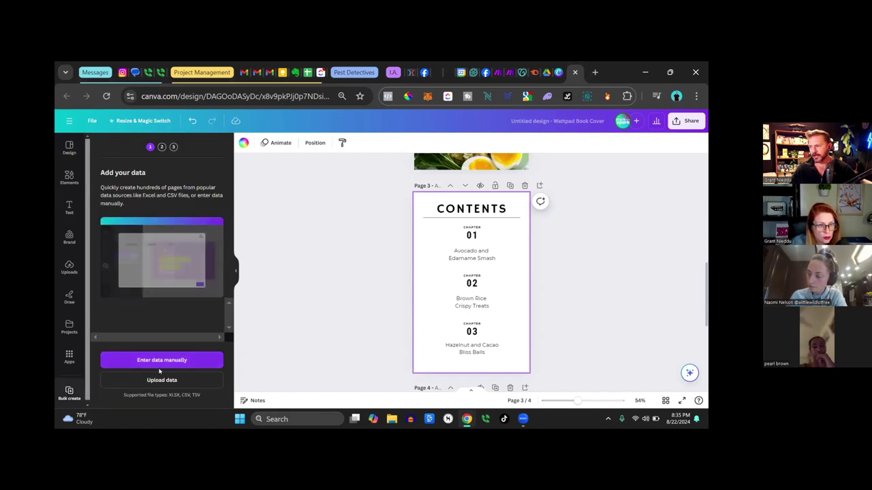
{"action": "left_click", "coordinate": [190, 385]}
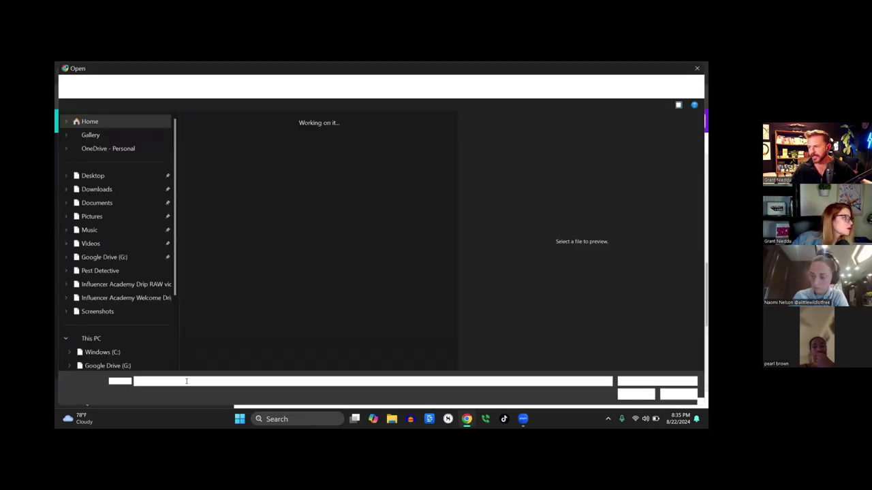
{"action": "left_click", "coordinate": [260, 312]}
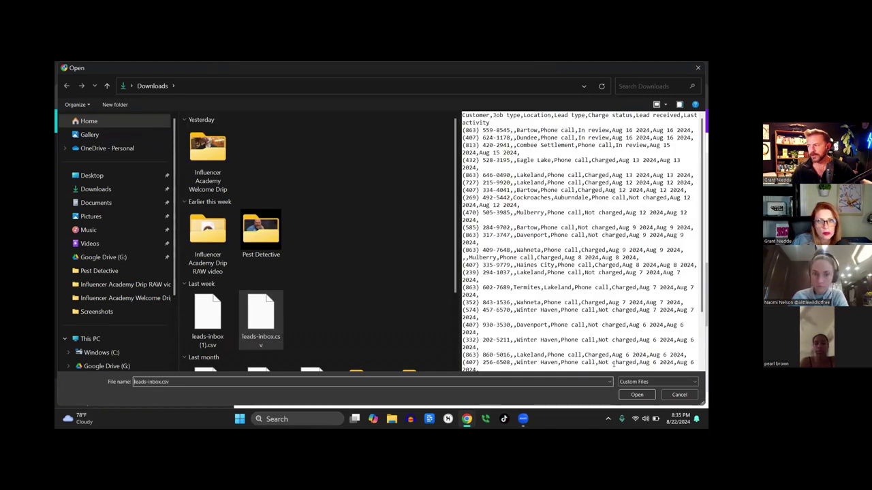
{"action": "left_click", "coordinate": [641, 396]}
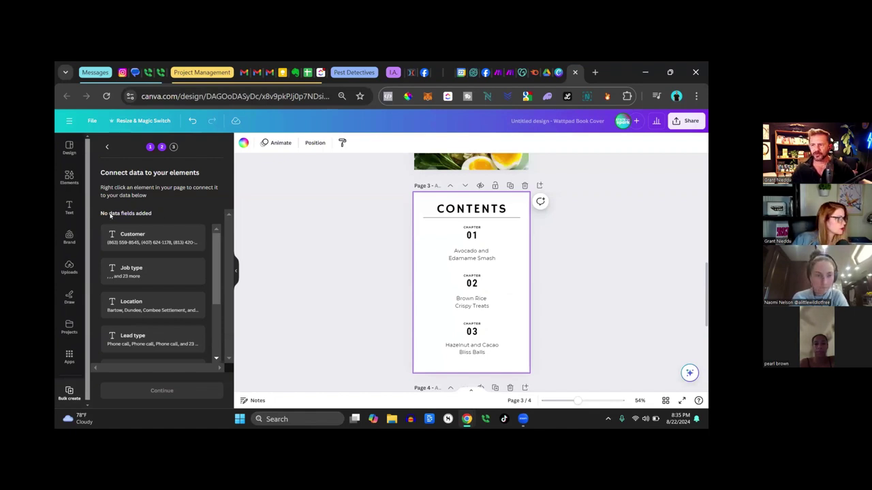
{"action": "scroll", "coordinate": [155, 327], "scroll_direction": "down", "scroll_amount": 3}
{"action": "scroll", "coordinate": [155, 295], "scroll_direction": "up", "scroll_amount": 3}
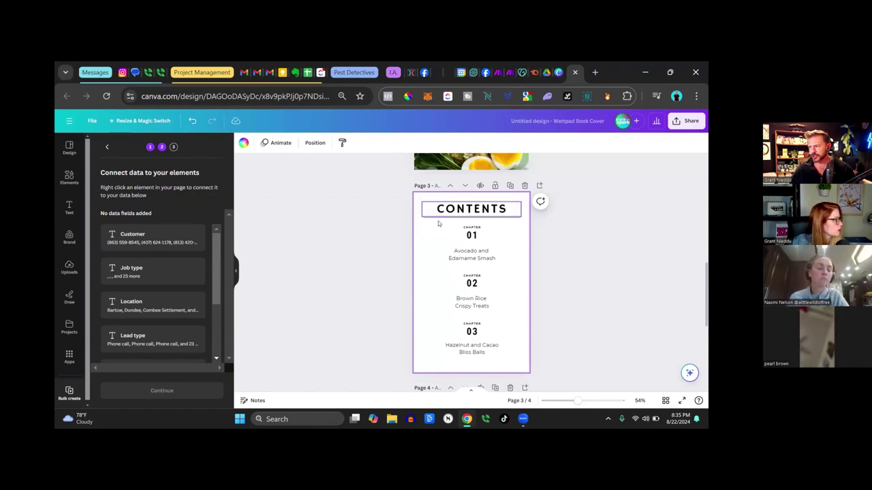
- On page 3, connect the chapter number 01 to the Customer field and the Avocado and Edamame Smash text to Job type
{"action": "left_click", "coordinate": [480, 238]}
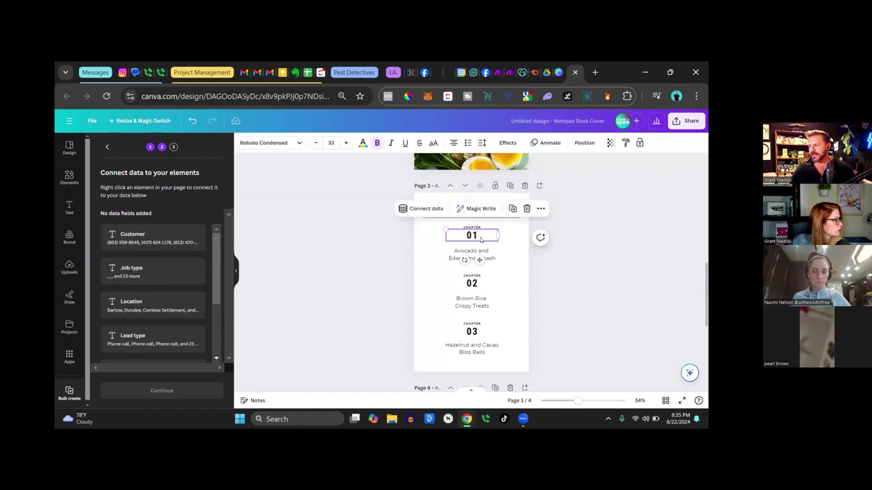
{"action": "right_click", "coordinate": [484, 238]}
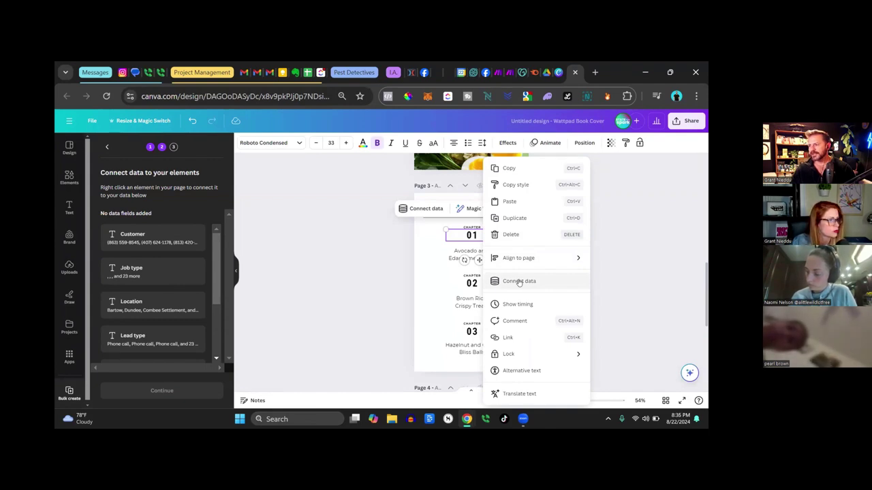
{"action": "left_click", "coordinate": [519, 281]}
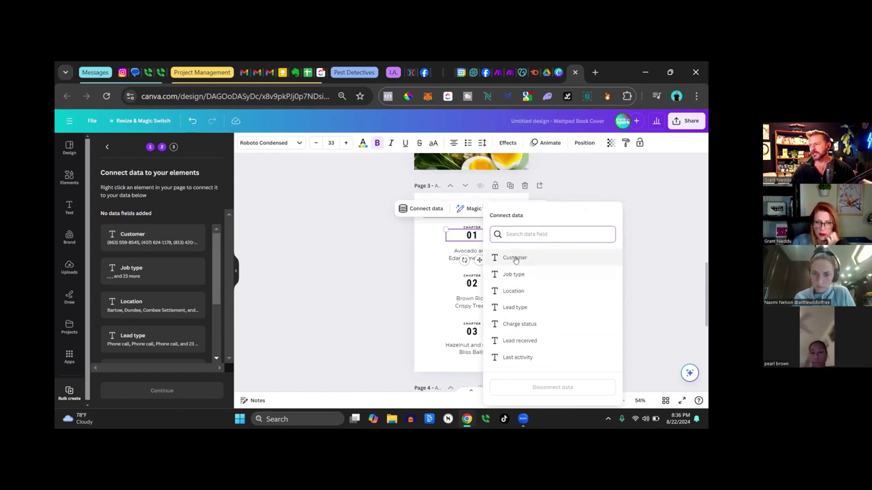
{"action": "left_click", "coordinate": [515, 258]}
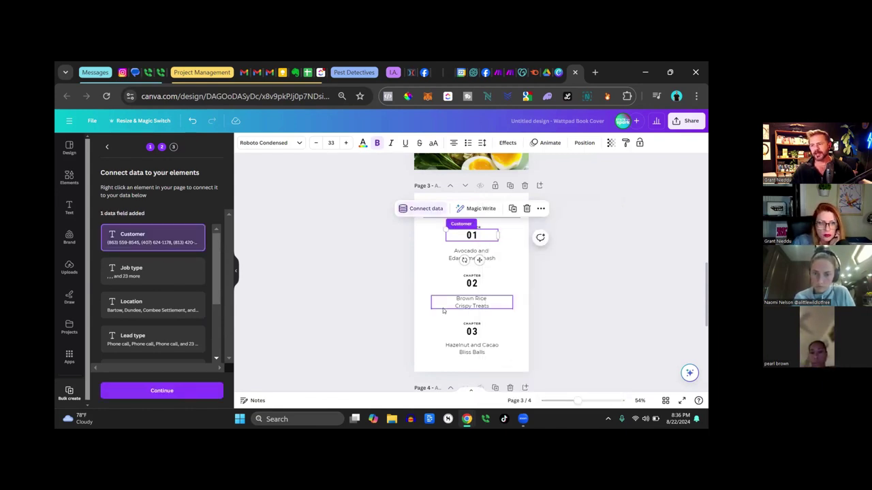
{"action": "left_click", "coordinate": [494, 257]}
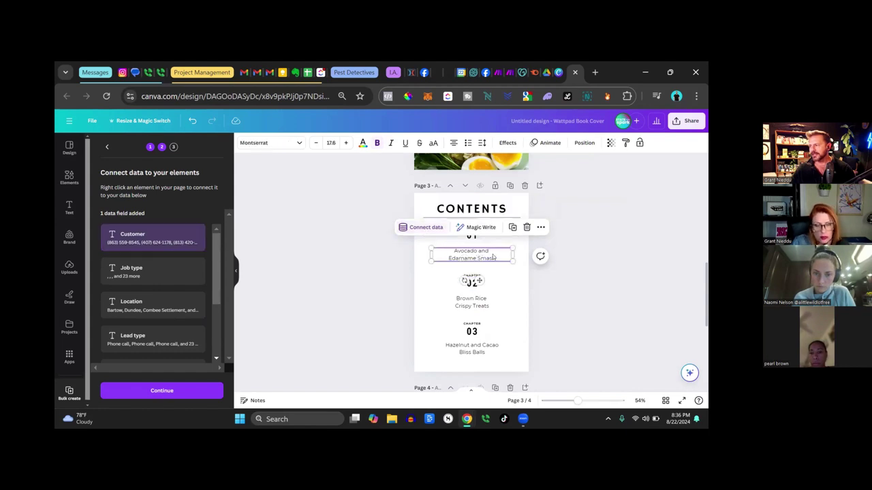
{"action": "right_click", "coordinate": [494, 257]}
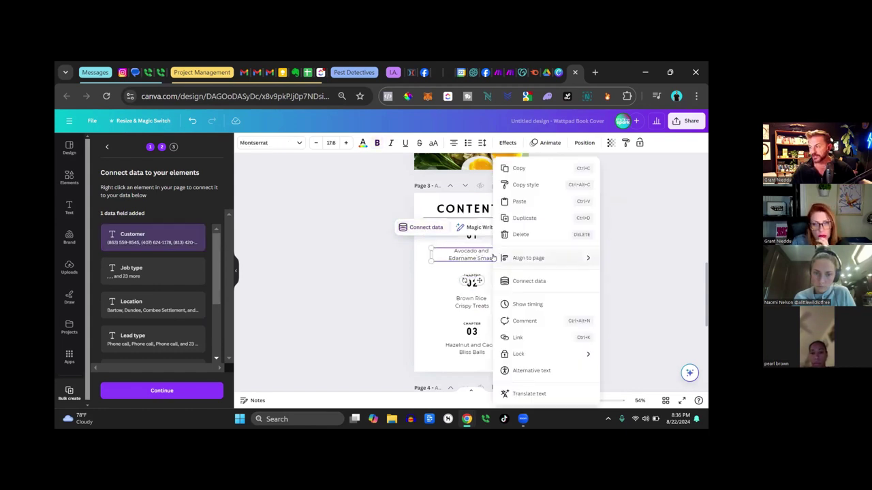
{"action": "left_click", "coordinate": [520, 280]}
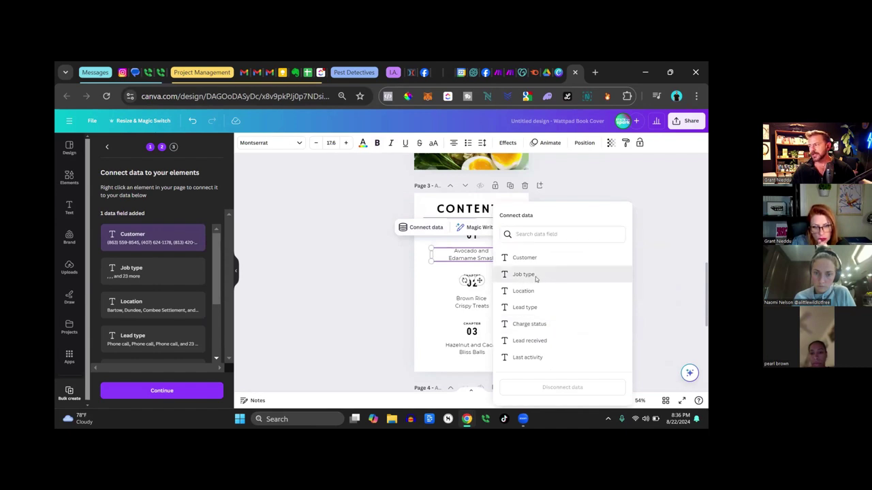
{"action": "left_click", "coordinate": [567, 278]}
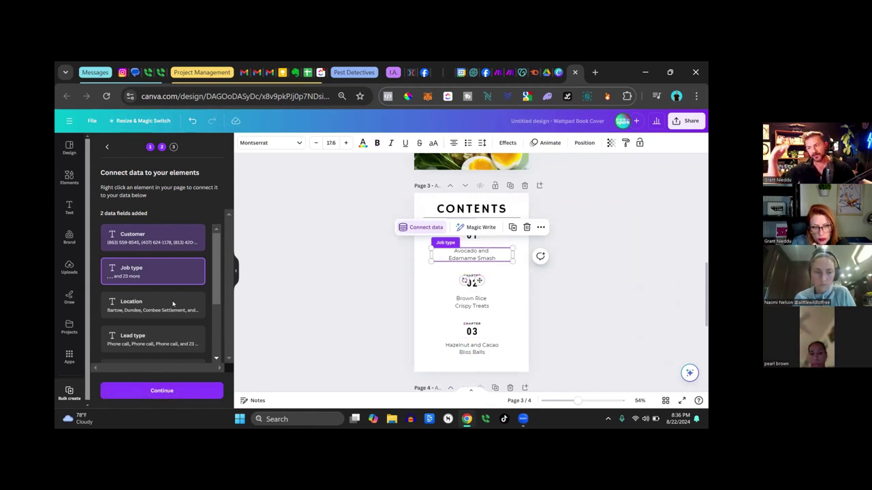
- Replace the Chapter 02 and 03 entries on page 3 with two copies of the Avocado and Edamame Smash text, stacked below the original
{"action": "left_click_drag", "start_coordinate": [545, 270], "coordinate": [448, 352]}
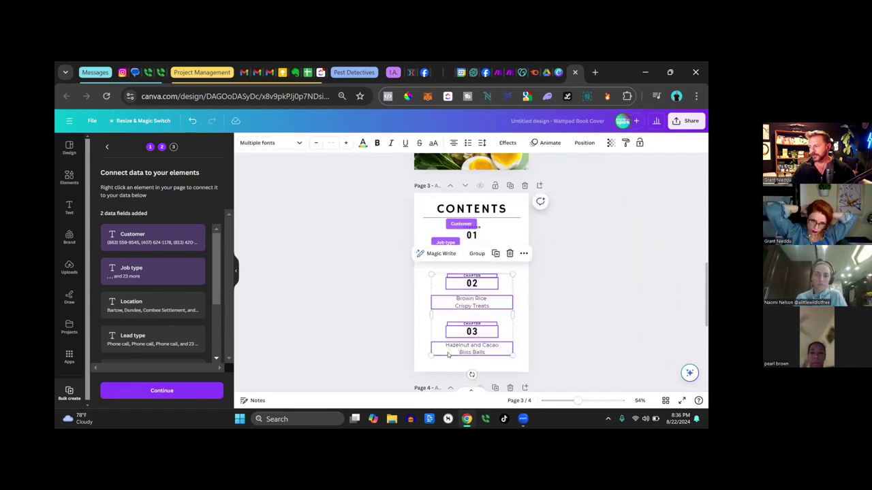
{"action": "key", "text": "Delete"}
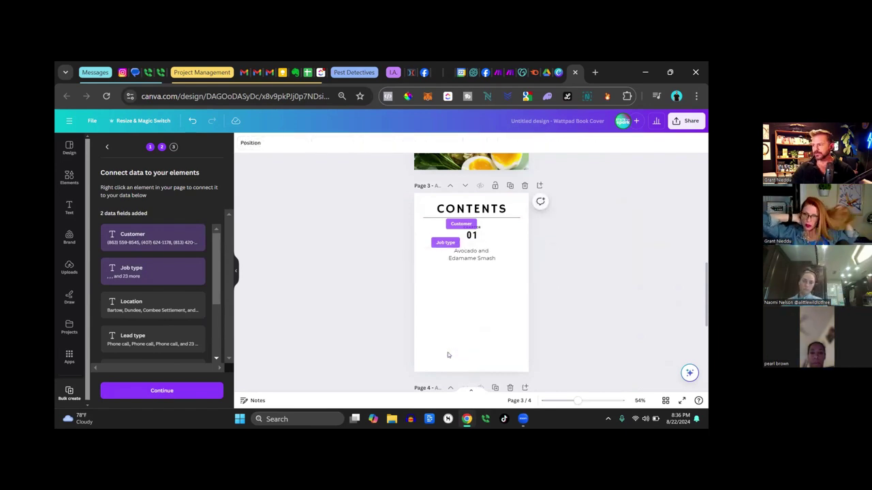
{"action": "left_click", "coordinate": [471, 257]}
{"action": "left_click", "coordinate": [513, 230]}
{"action": "left_click", "coordinate": [514, 232]}
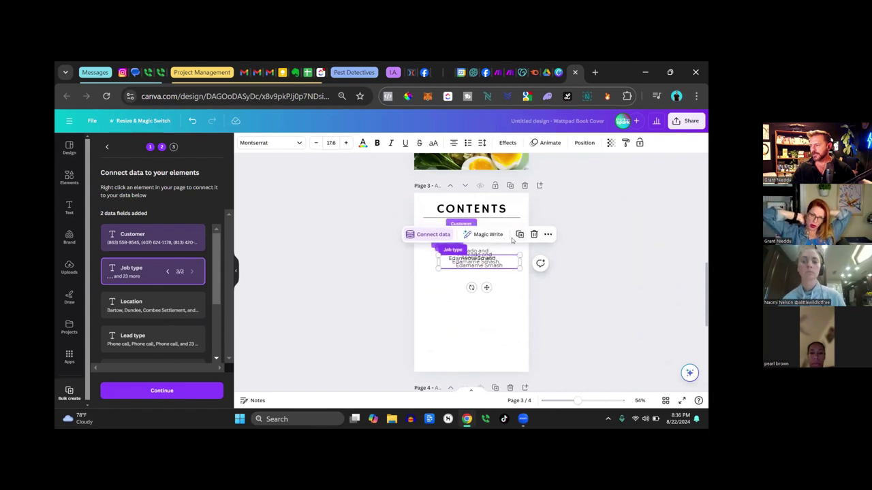
{"action": "left_click_drag", "start_coordinate": [487, 287], "coordinate": [480, 339]}
{"action": "left_click_drag", "start_coordinate": [489, 259], "coordinate": [492, 288]}
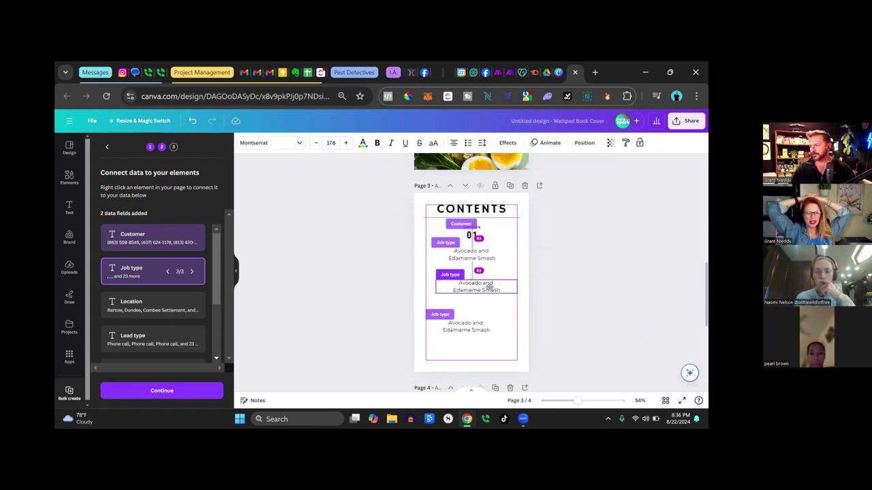
{"action": "left_click", "coordinate": [484, 326]}
{"action": "left_click_drag", "start_coordinate": [484, 325], "coordinate": [483, 315]}
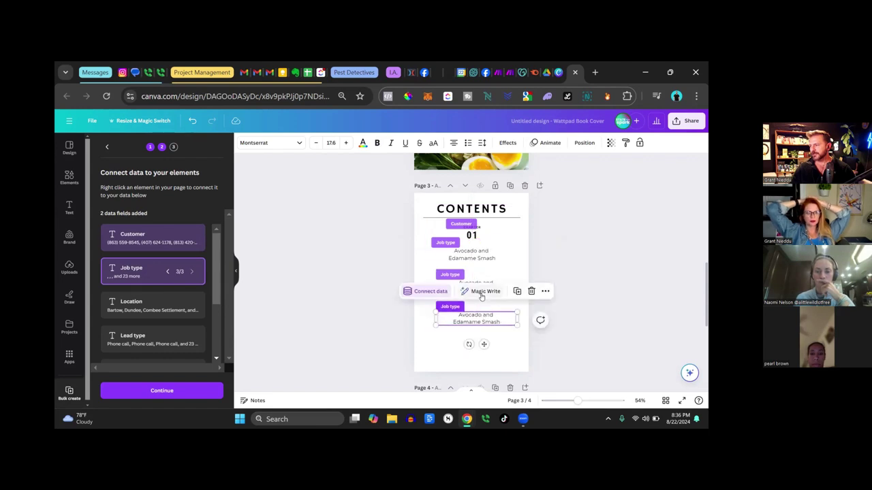
- Reconnect the middle Avocado and Edamame Smash text on page 3 to the Location field
{"action": "left_click", "coordinate": [484, 284]}
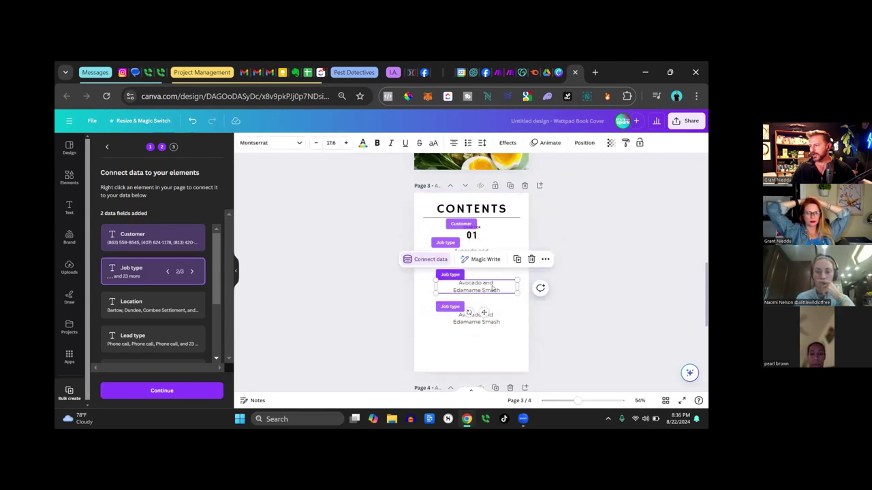
{"action": "right_click", "coordinate": [493, 289]}
{"action": "left_click", "coordinate": [512, 281]}
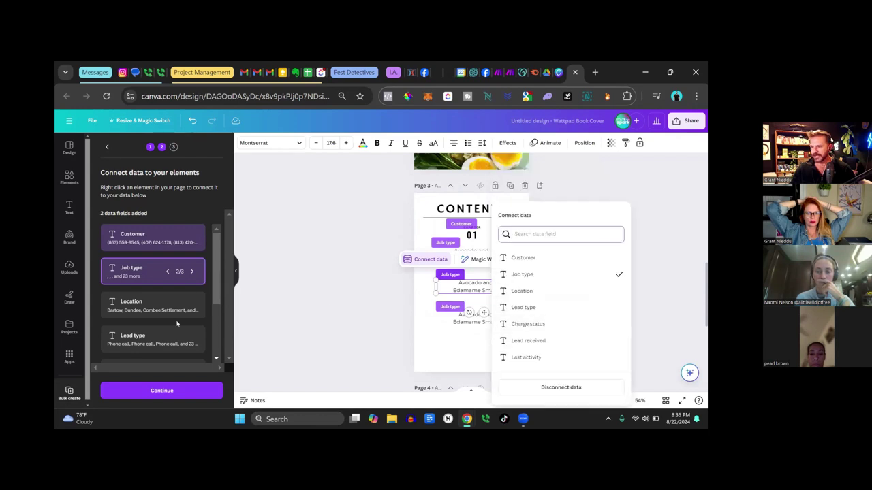
{"action": "key", "text": "Escape"}
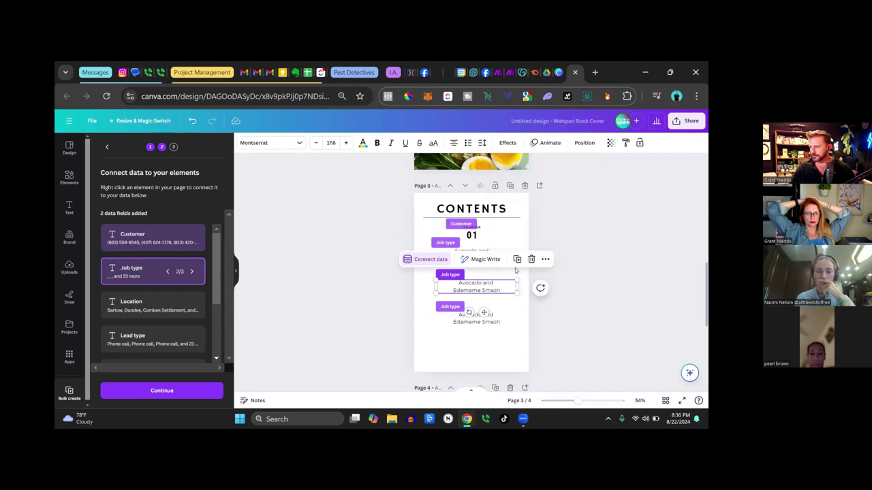
{"action": "right_click", "coordinate": [494, 288]}
{"action": "left_click", "coordinate": [514, 280]}
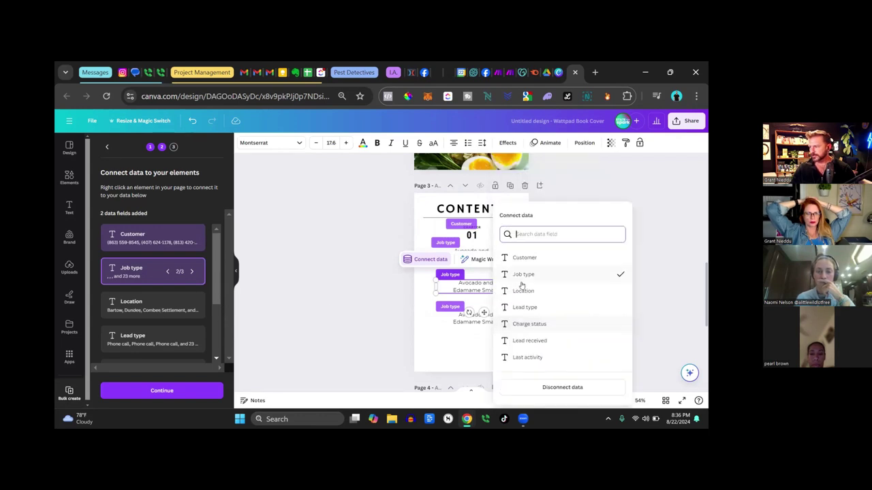
{"action": "left_click", "coordinate": [523, 291]}
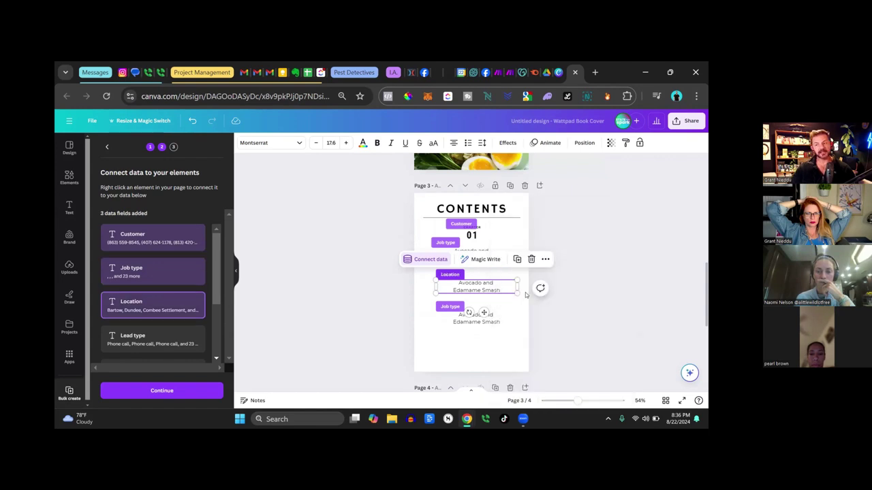
- Reconnect the lowest Avocado and Edamame Smash text on page 3 to the Lead type field
{"action": "left_click", "coordinate": [496, 321]}
{"action": "right_click", "coordinate": [496, 322]}
{"action": "left_click", "coordinate": [526, 281]}
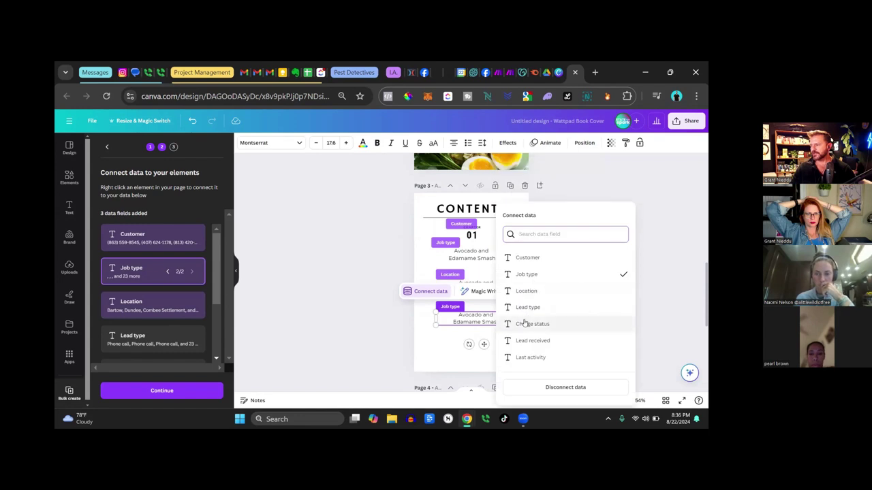
{"action": "left_click", "coordinate": [526, 309]}
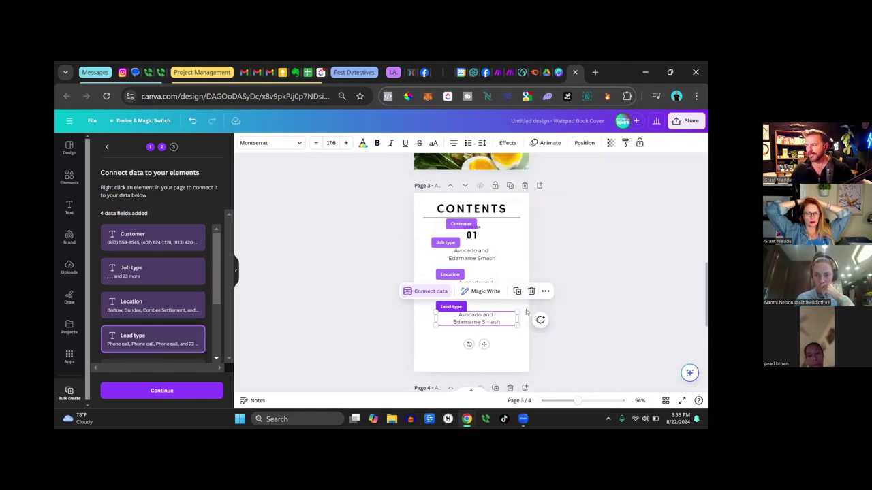
- Apply the data to only the first three records and generate the bulk designs
{"action": "left_click", "coordinate": [146, 392]}
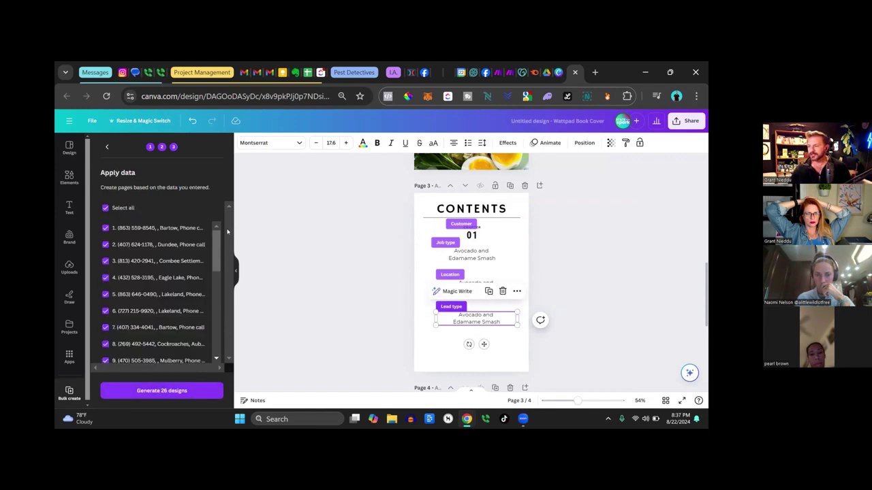
{"action": "left_click", "coordinate": [106, 208]}
{"action": "left_click", "coordinate": [132, 245]}
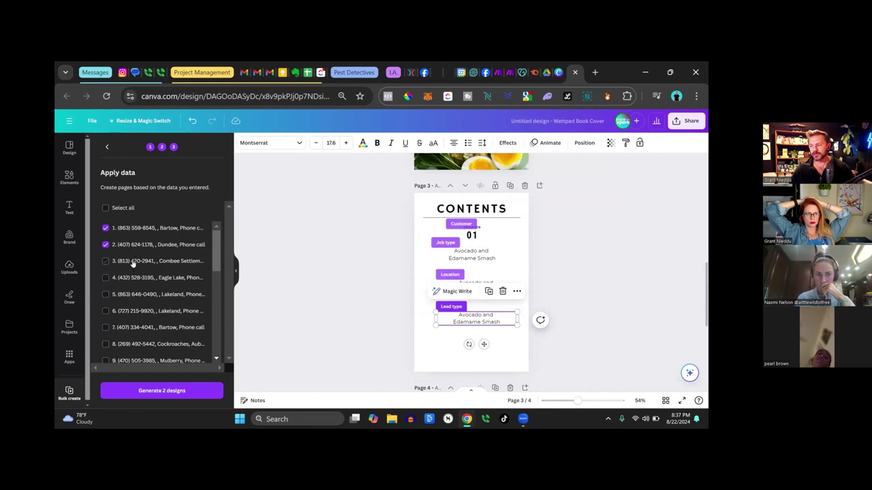
{"action": "left_click", "coordinate": [175, 392]}
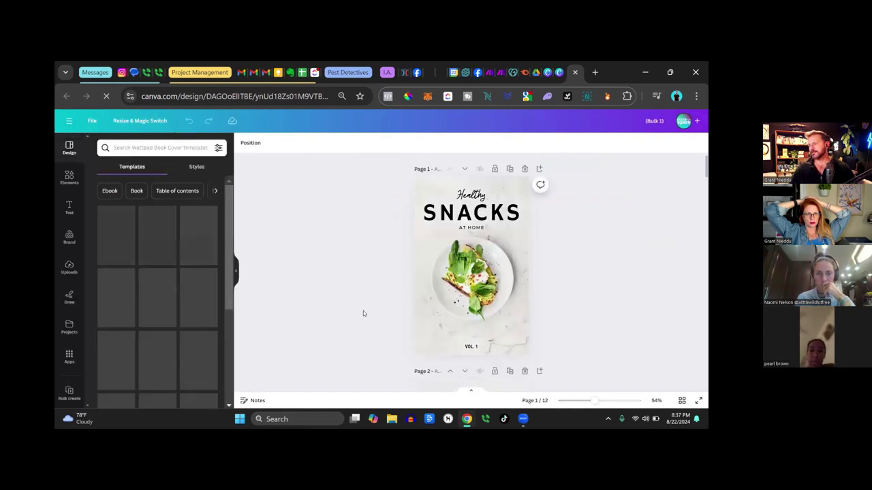
- Look through the generated bulk design to check how each record's data fills the repeated Contents pages
{"action": "scroll", "coordinate": [364, 310], "scroll_direction": "down", "scroll_amount": 5}
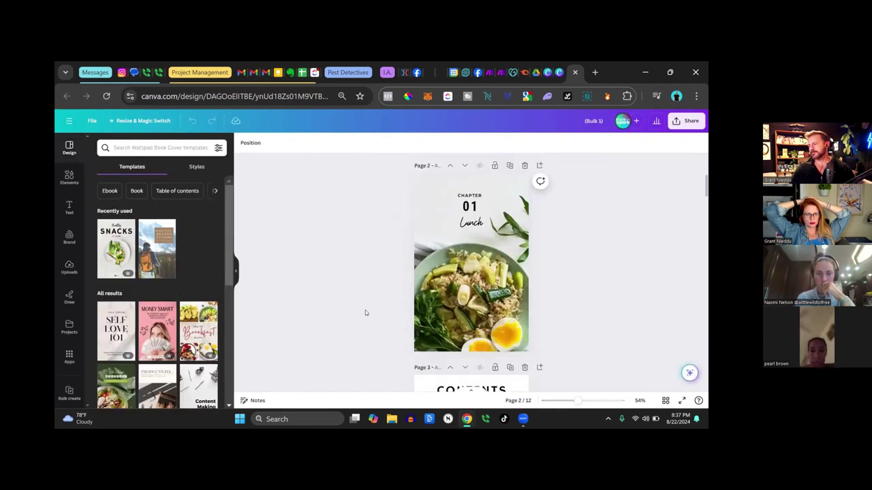
{"action": "scroll", "coordinate": [365, 312], "scroll_direction": "down", "scroll_amount": 4}
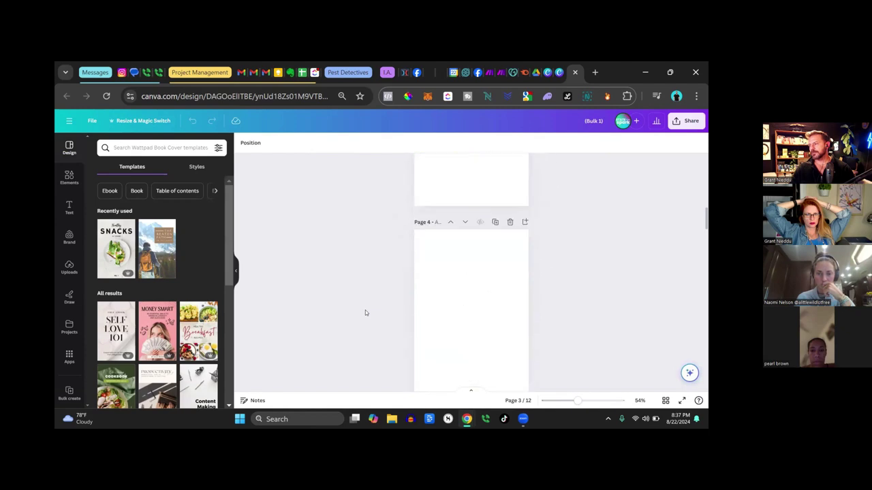
{"action": "scroll", "coordinate": [365, 312], "scroll_direction": "down", "scroll_amount": 6}
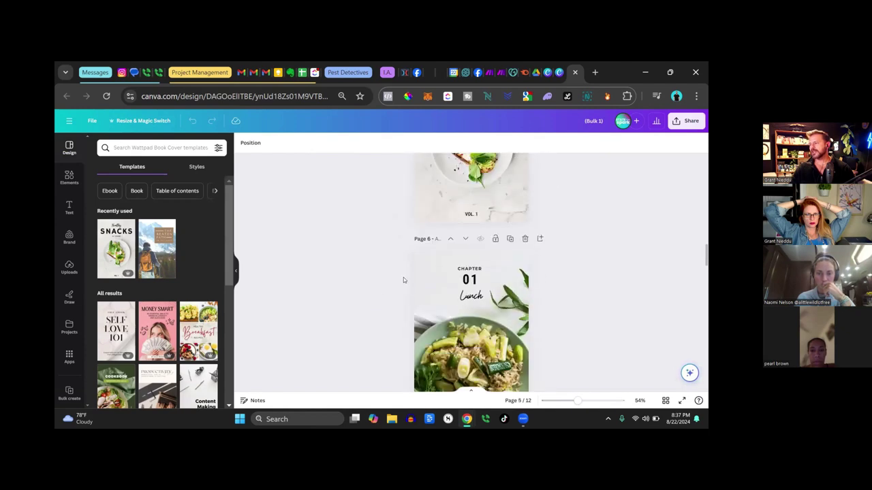
{"action": "scroll", "coordinate": [427, 325], "scroll_direction": "down", "scroll_amount": 4}
{"action": "scroll", "coordinate": [430, 231], "scroll_direction": "up", "scroll_amount": 2}
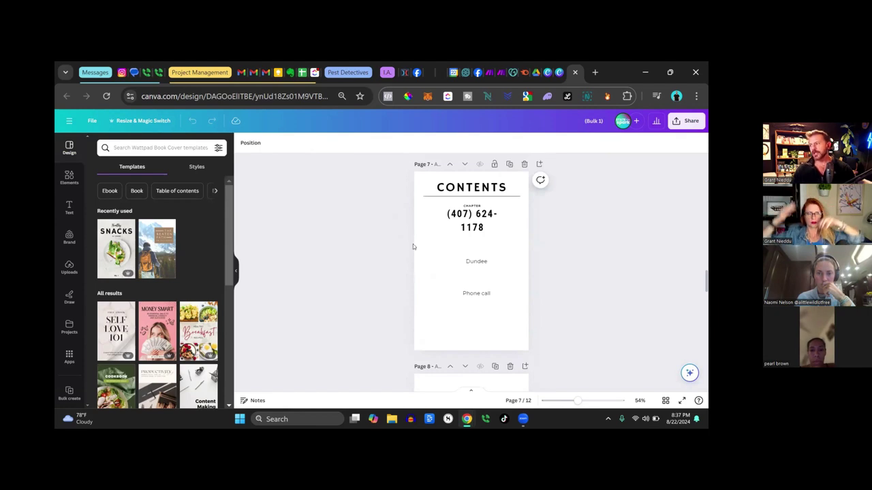
{"action": "scroll", "coordinate": [419, 243], "scroll_direction": "down", "scroll_amount": 5}
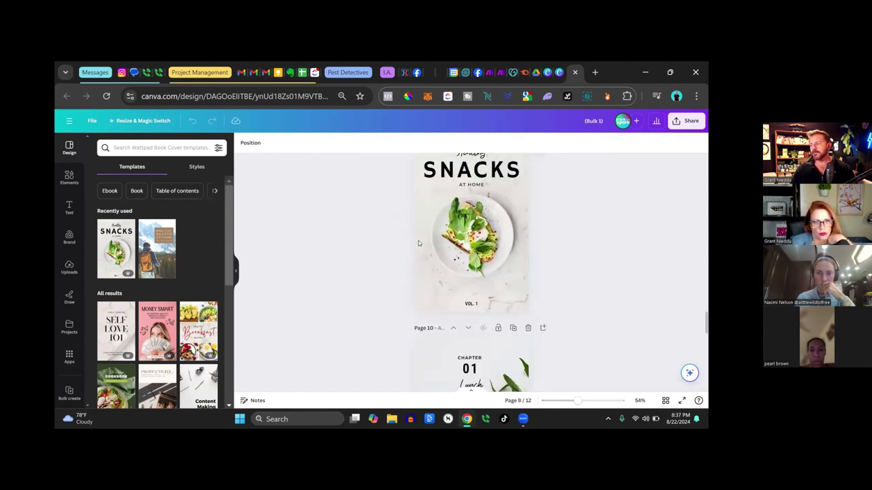
{"action": "scroll", "coordinate": [418, 243], "scroll_direction": "down", "scroll_amount": 7}
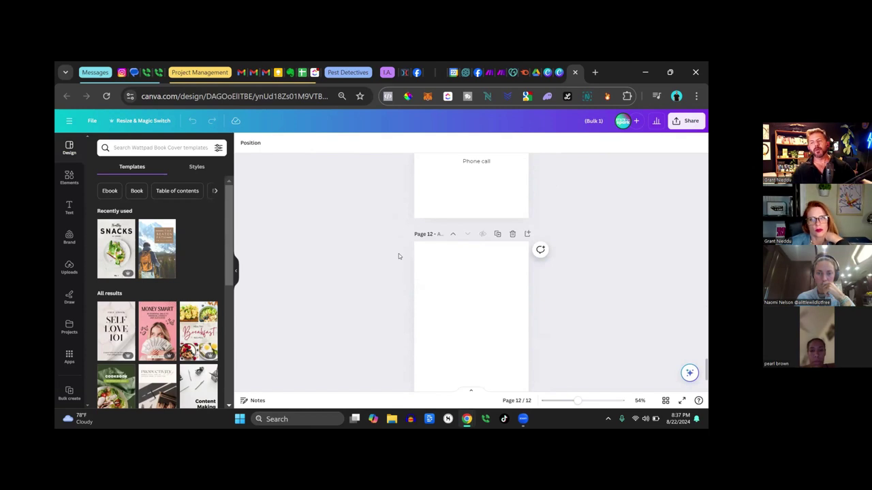